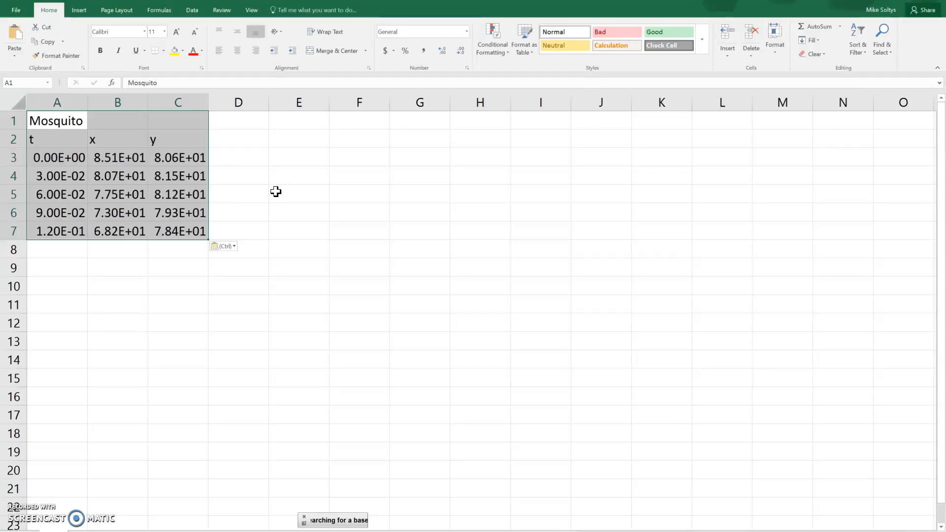
Step: Insert a markers-only scatter chart of the t, x and y data in A2:C7 and place it beside the table
left_click(301, 229)
left_click_drag(49, 140, 183, 234)
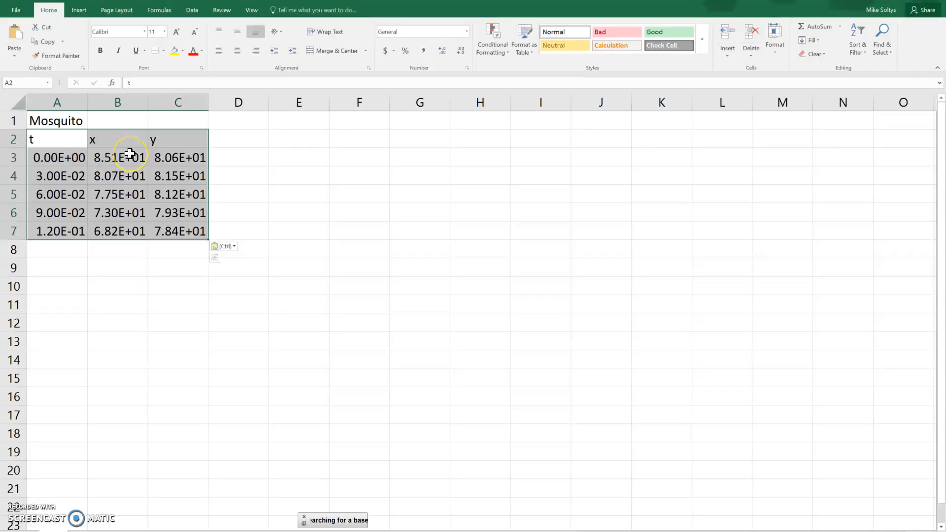
left_click(193, 10)
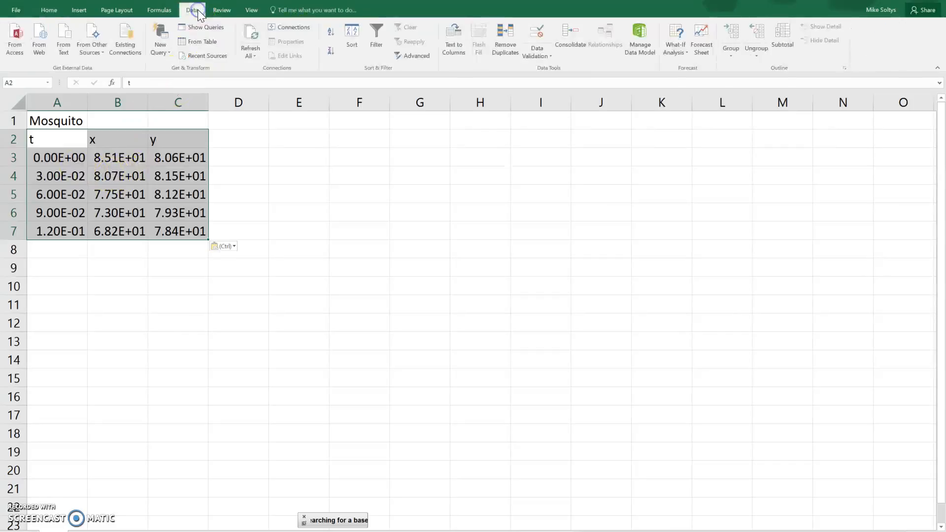
left_click(87, 10)
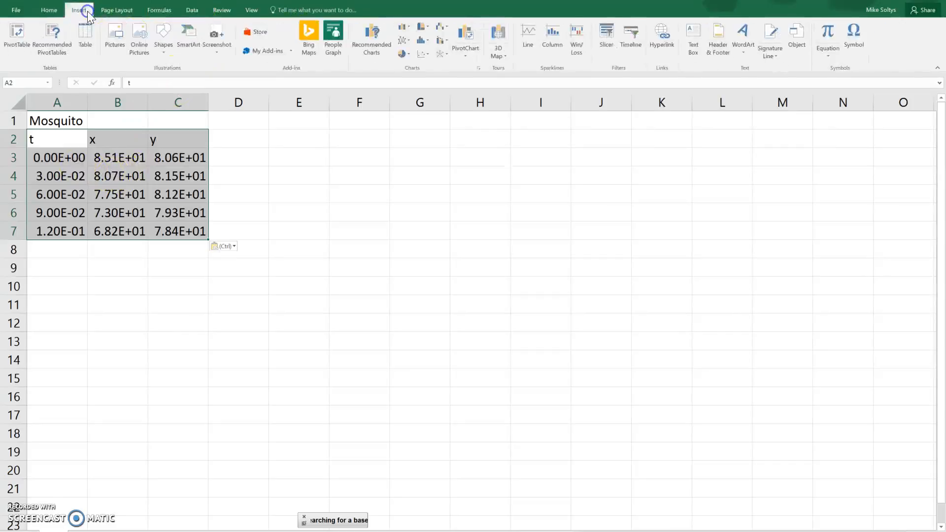
left_click(422, 54)
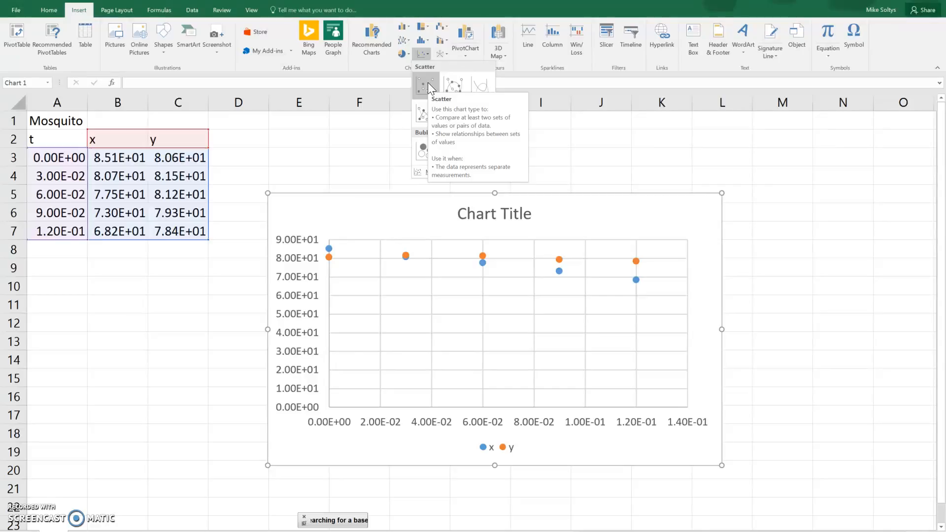
left_click(425, 97)
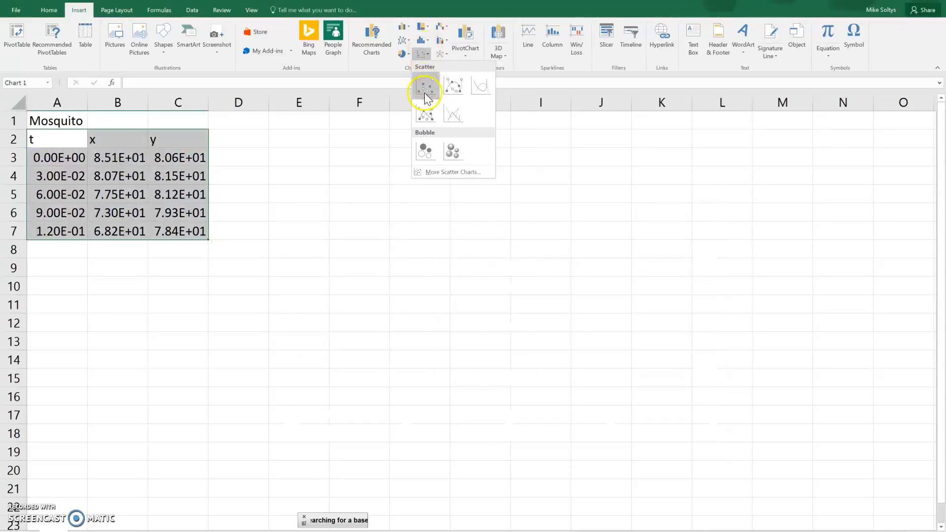
left_click_drag(365, 178, 353, 164)
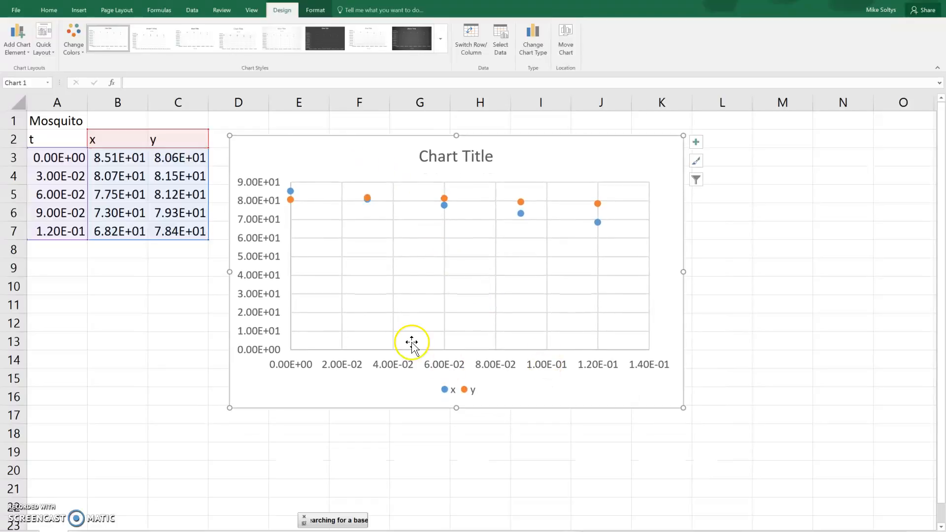
Step: Apply the quick layout with axis titles, minor gridlines, a side legend and linear trendlines to the scatter chart
left_click(48, 55)
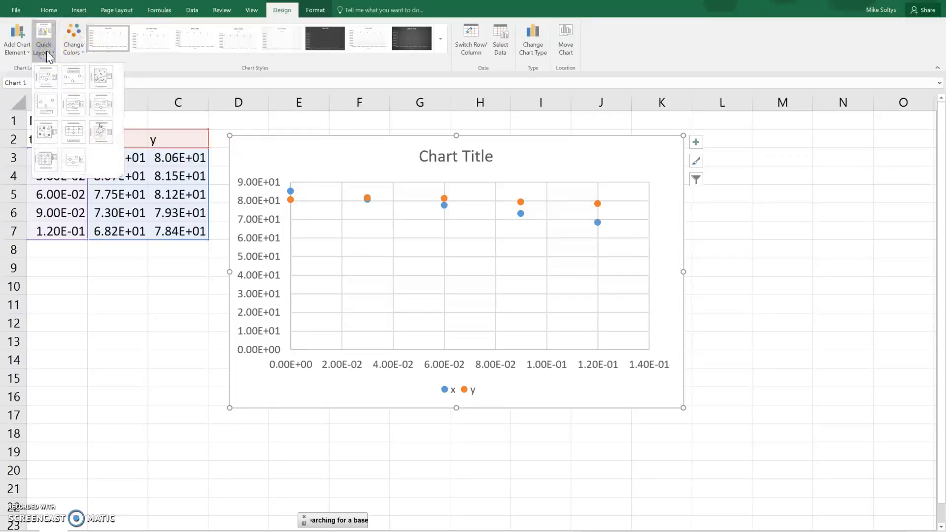
left_click(106, 82)
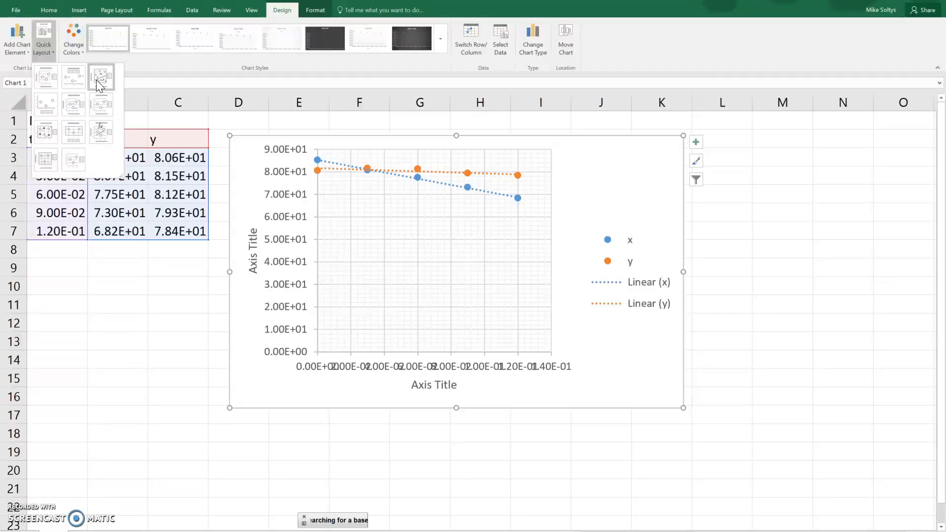
left_click(99, 84)
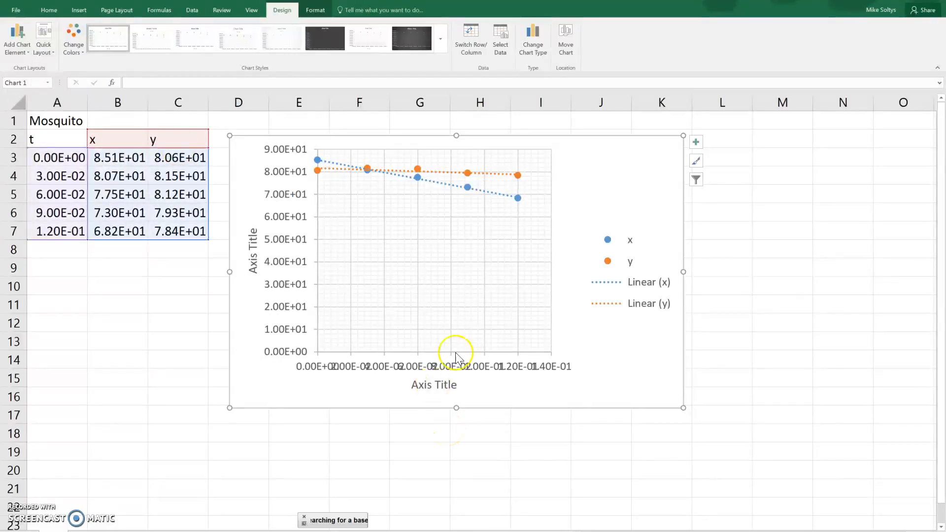
Step: Set the chart's horizontal axis title to "t [s]"
left_click(441, 385)
triple_click(441, 384)
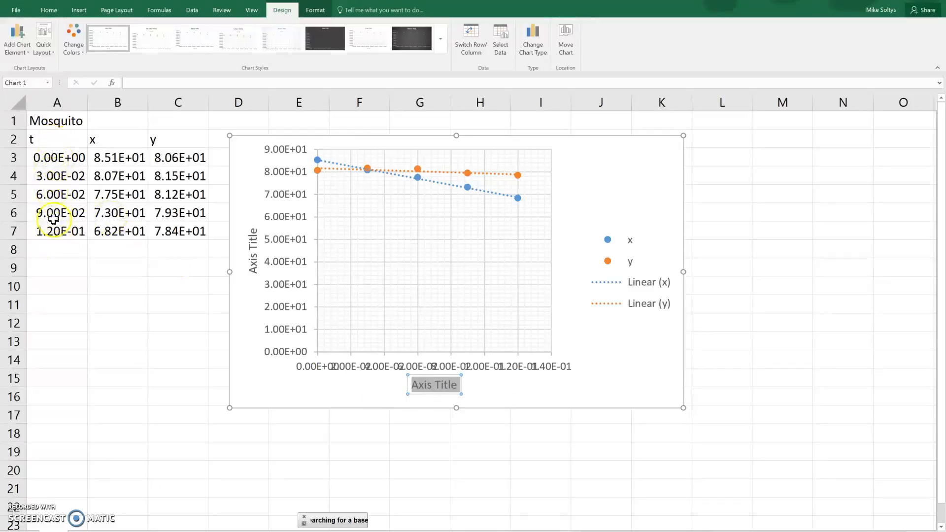
type("t")
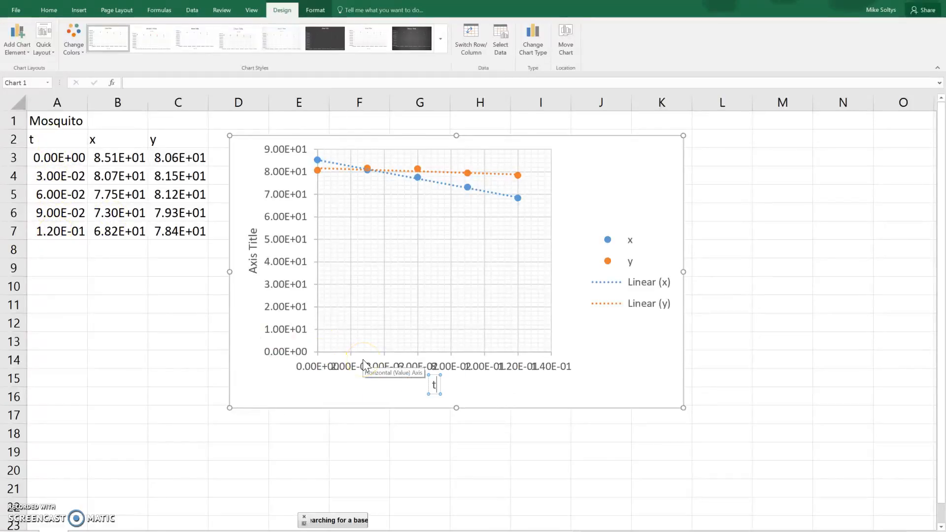
type(" []")
key("BackSpace")
type("s[")
key("BackSpace")
type("]")
left_click(249, 254)
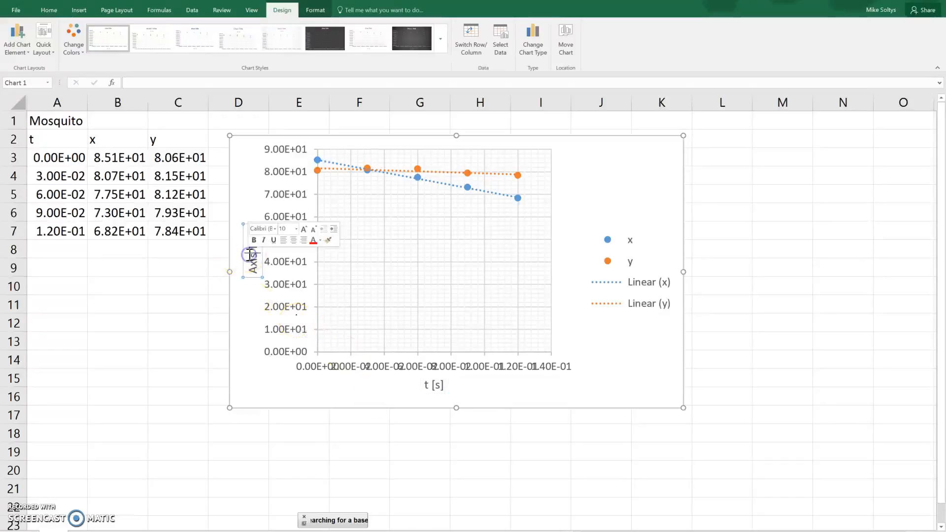
triple_click(248, 254)
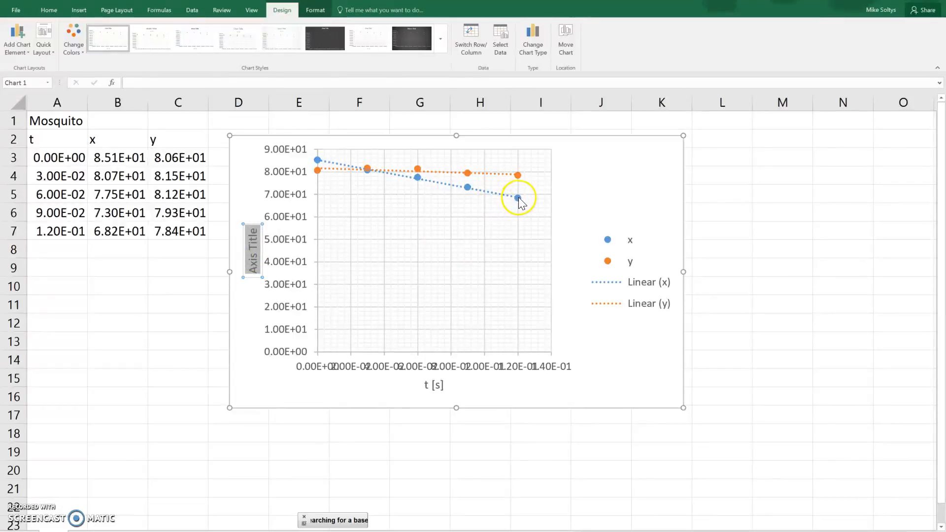
left_click(619, 283)
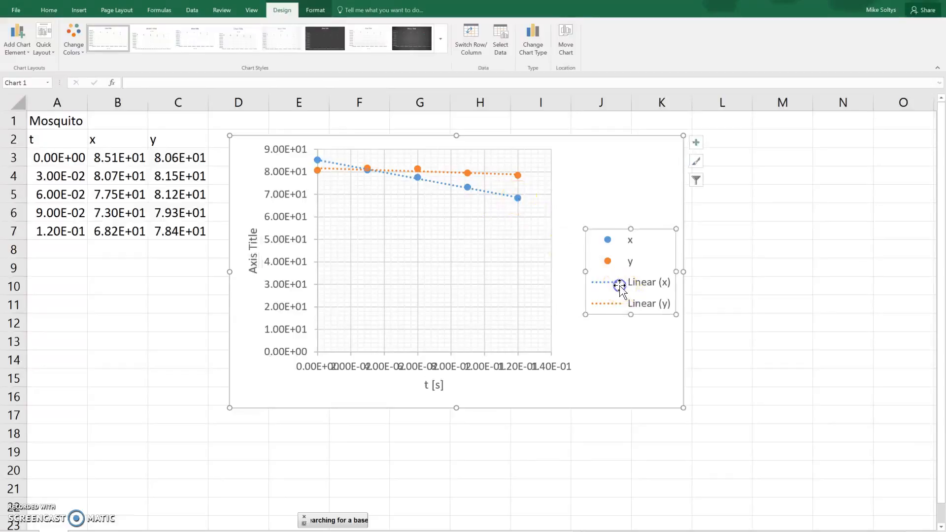
left_click(630, 286)
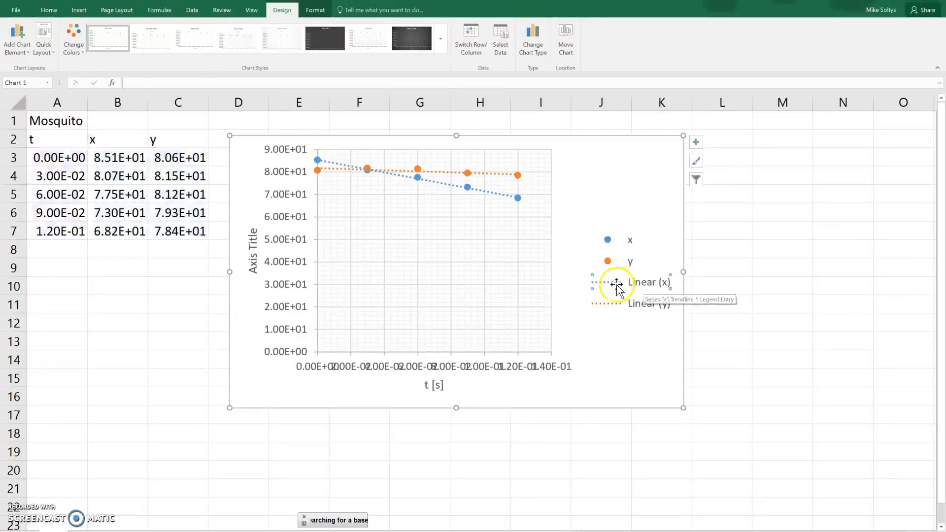
left_click(643, 284)
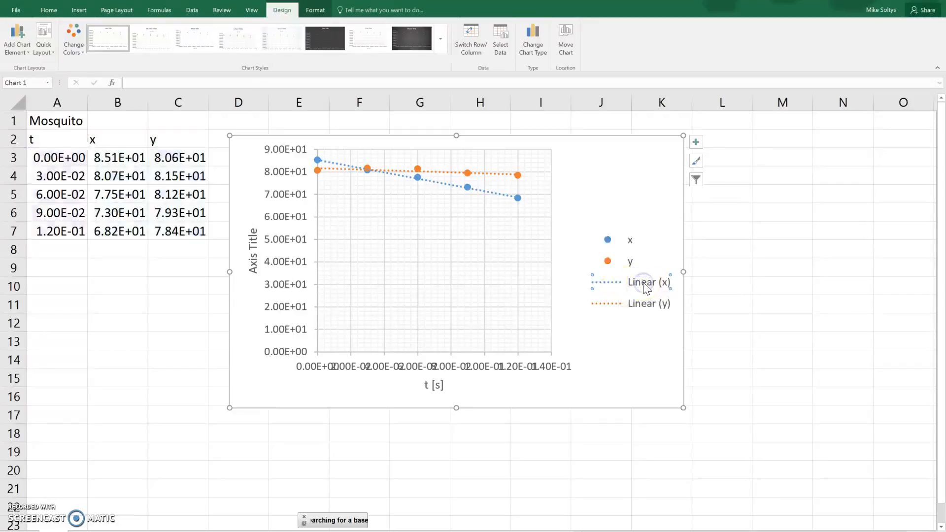
Step: Widen the plot area across the chart and move the legend into its empty lower-right part
left_click(609, 248)
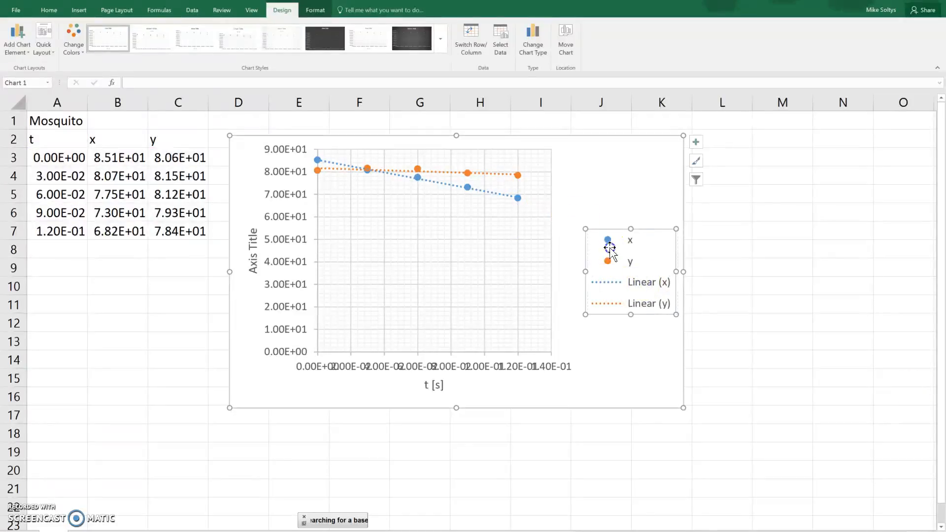
left_click_drag(665, 228, 641, 254)
left_click(548, 226)
left_click(495, 254)
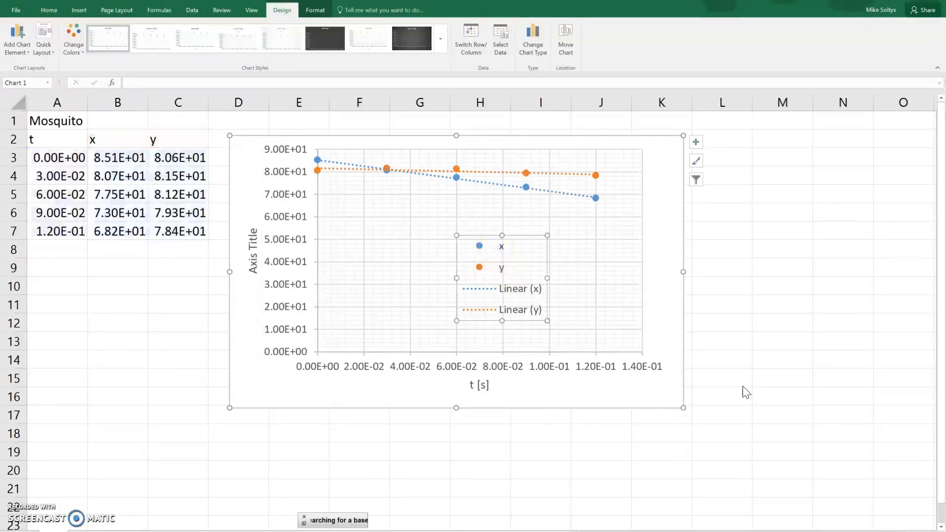
left_click_drag(481, 238, 561, 248)
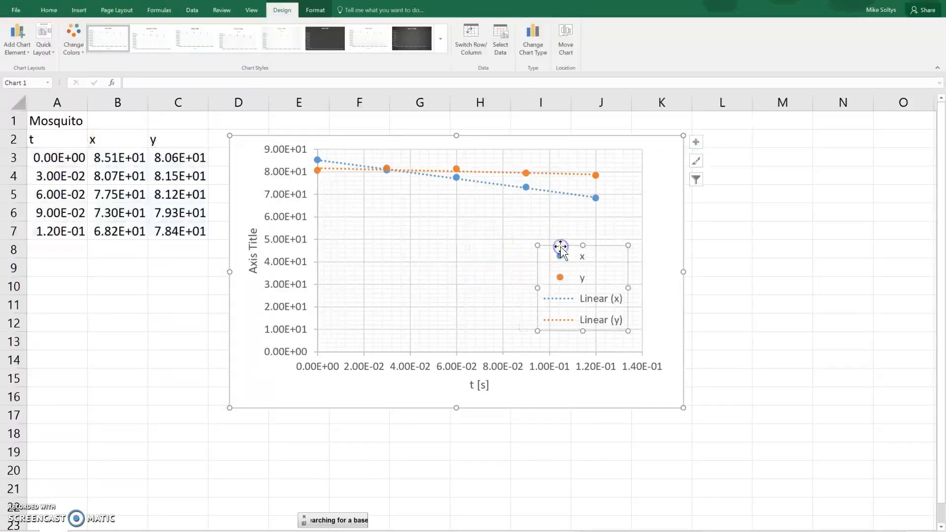
Step: Set the vertical axis minimum bound to 60 and move the legend to the chart's upper-right corner, clear of the x data
left_click(314, 231)
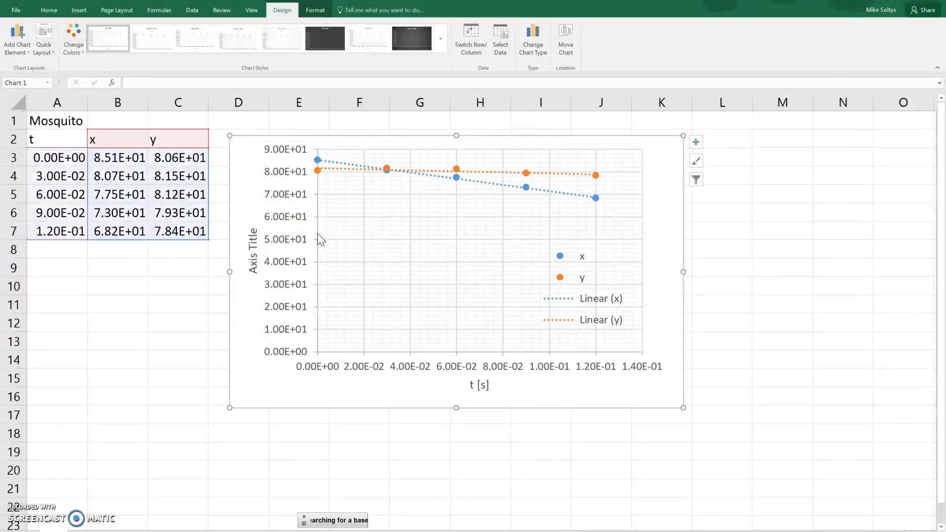
left_click(317, 233)
right_click(318, 233)
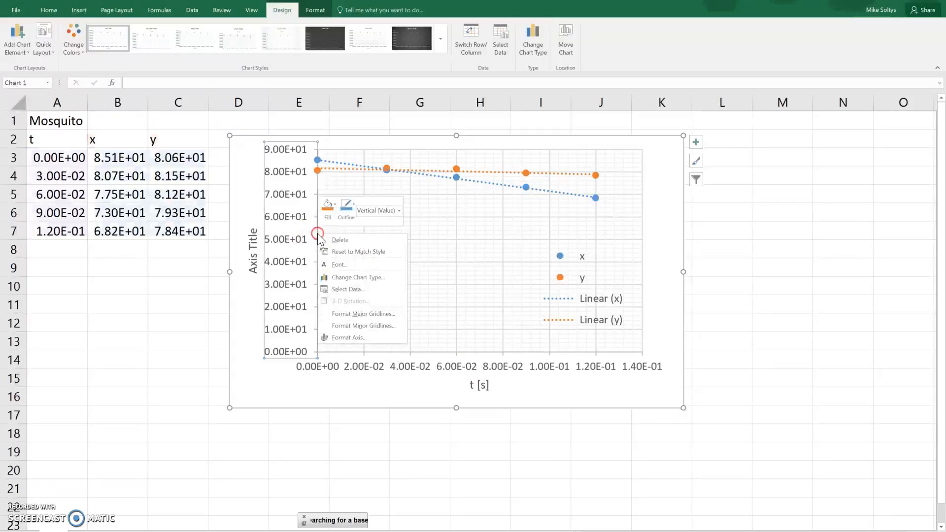
left_click(343, 338)
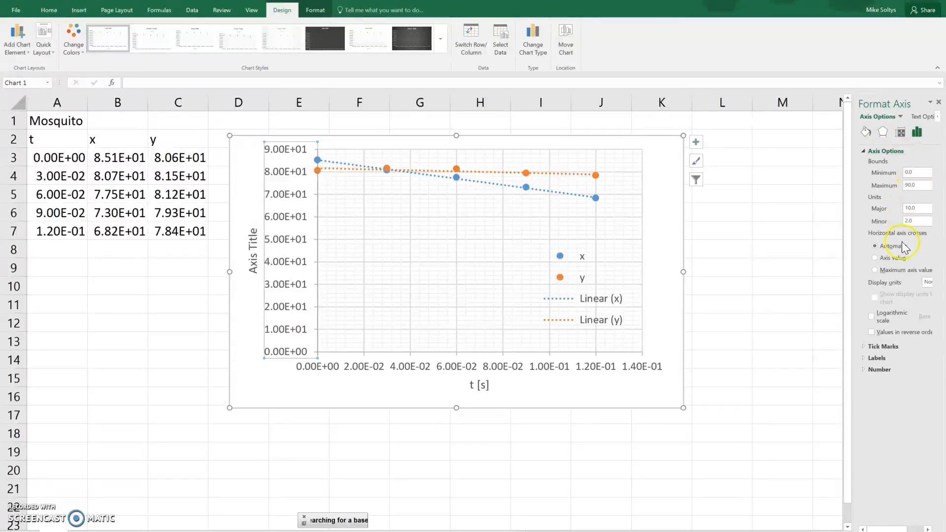
double_click(908, 172)
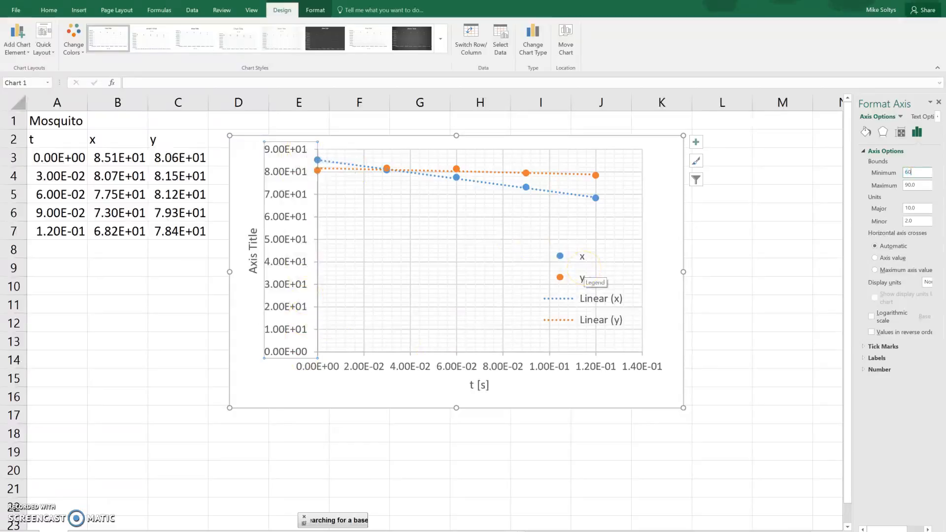
key("Return")
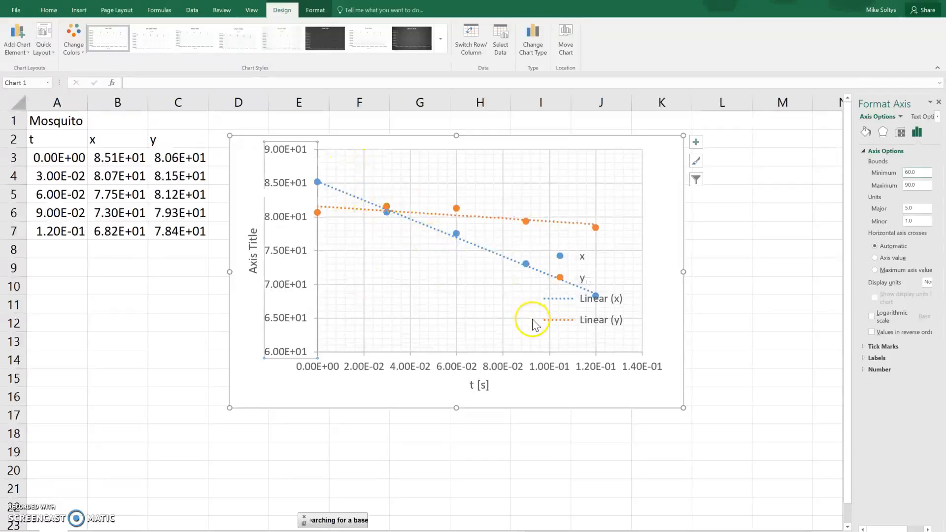
left_click(576, 312)
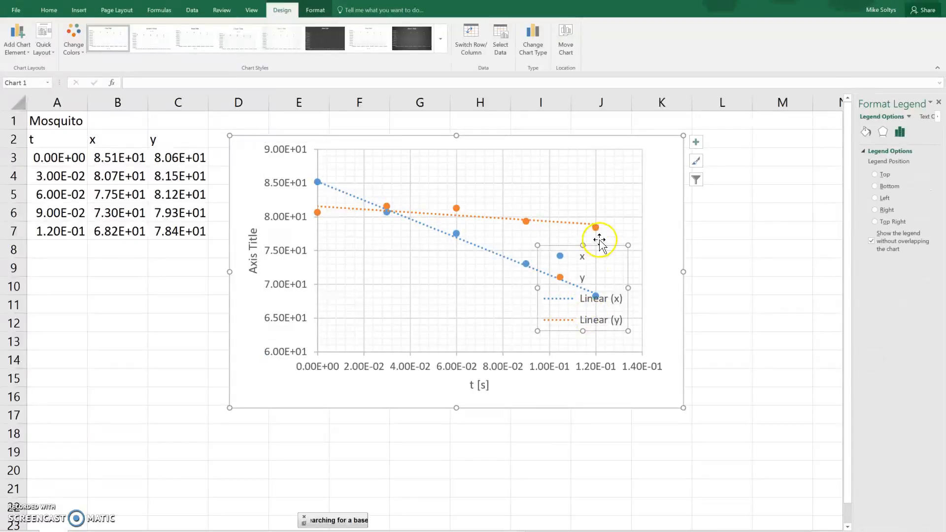
left_click_drag(605, 250, 672, 147)
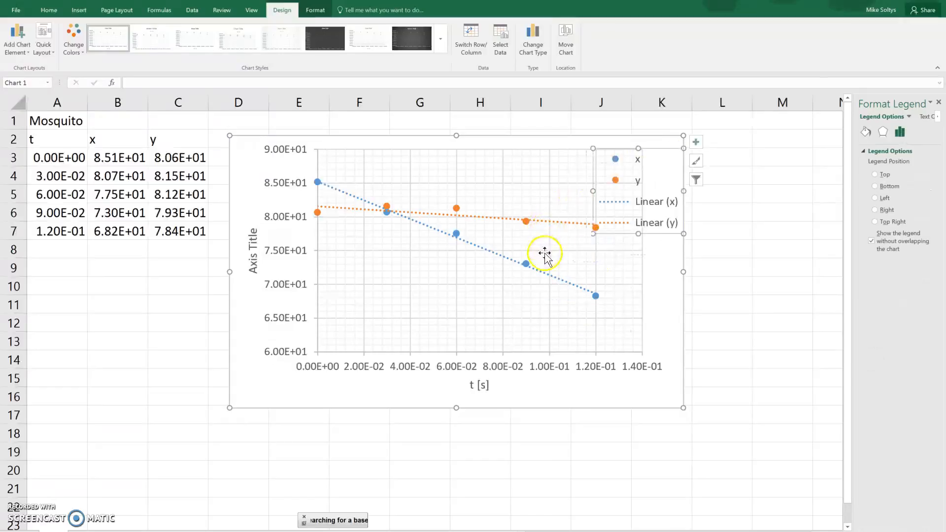
Step: Change the trendline of the y series from linear to polynomial
left_click(552, 276)
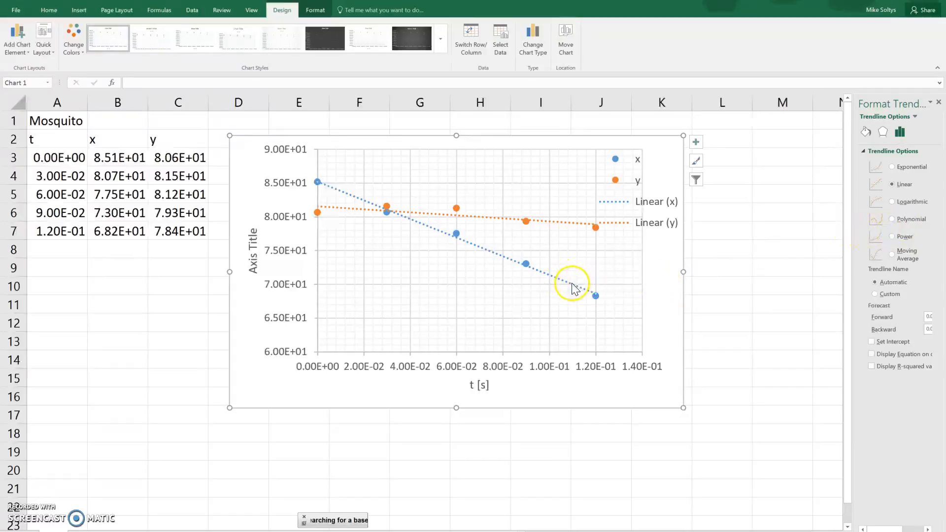
left_click(541, 220)
right_click(541, 221)
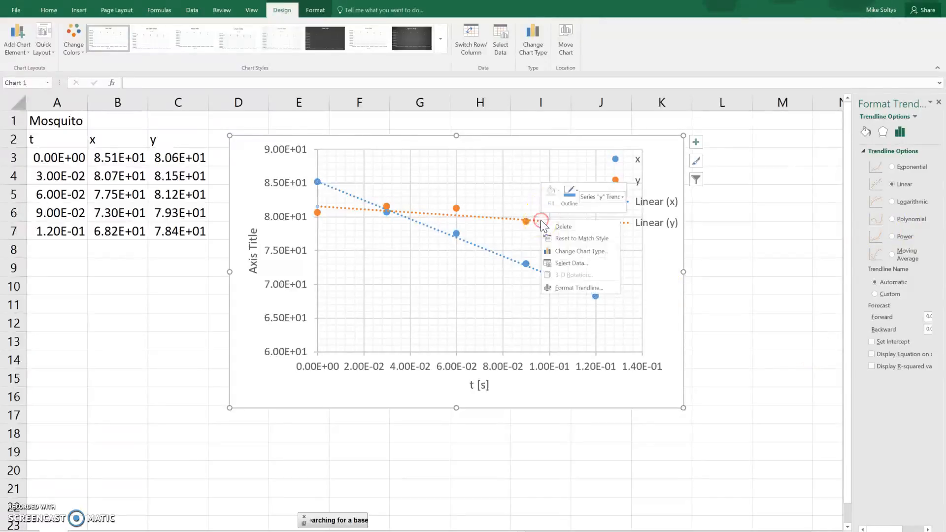
left_click(580, 288)
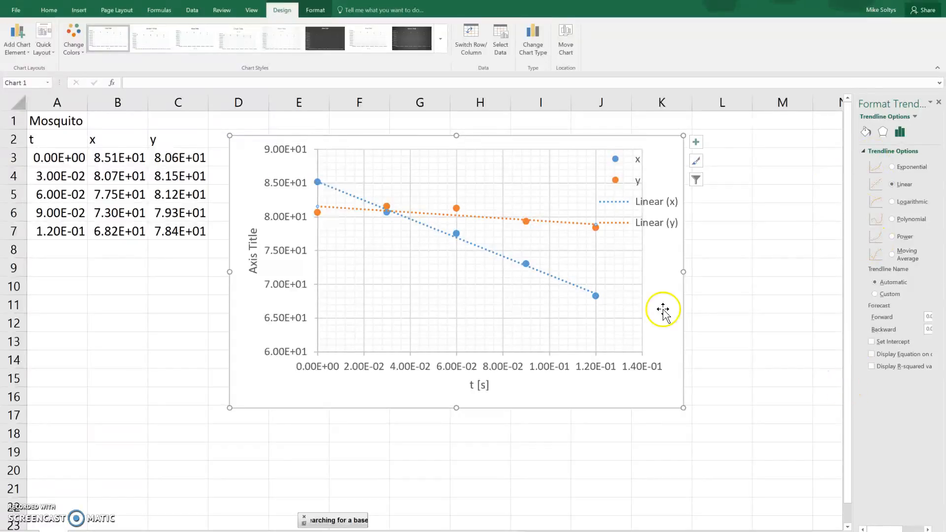
left_click(864, 134)
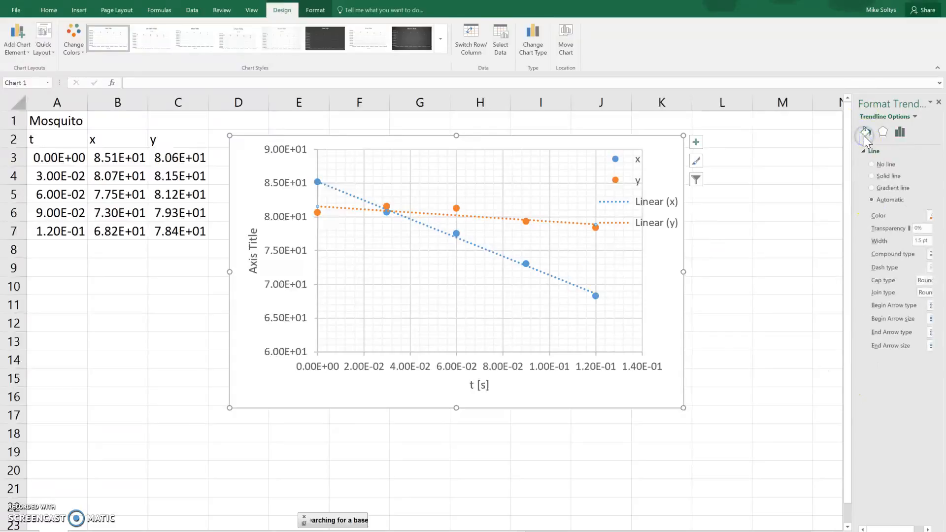
left_click(898, 136)
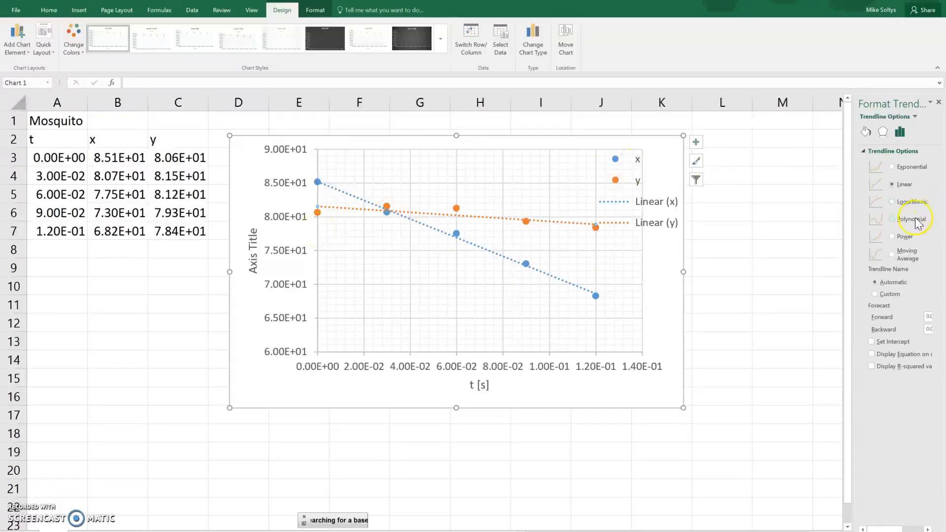
left_click(893, 219)
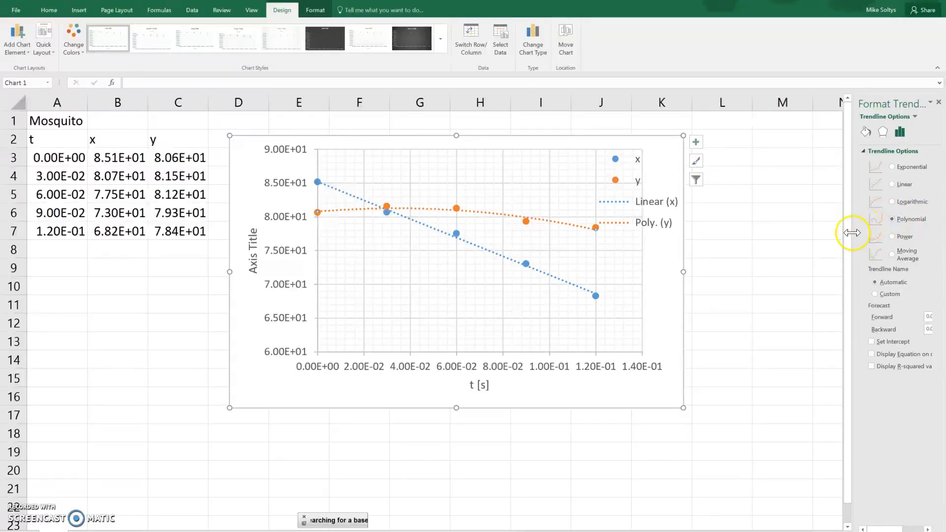
Step: Display the y trendline's equation on the chart and place it above the curve
left_click_drag(851, 233, 793, 233)
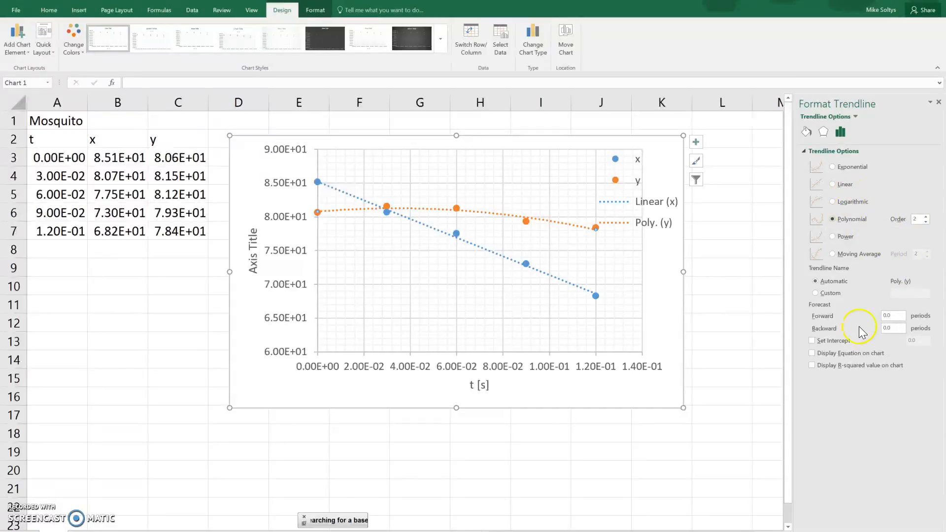
left_click(812, 354)
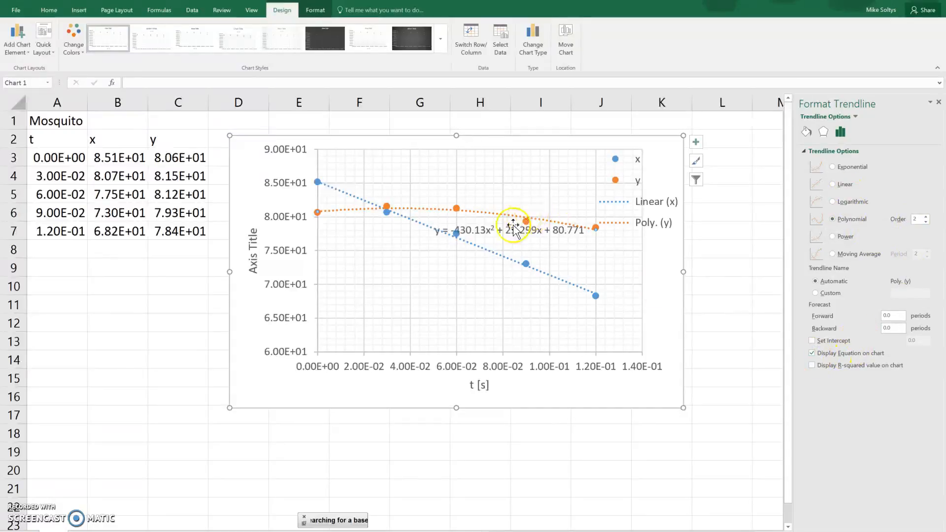
left_click_drag(510, 230, 496, 190)
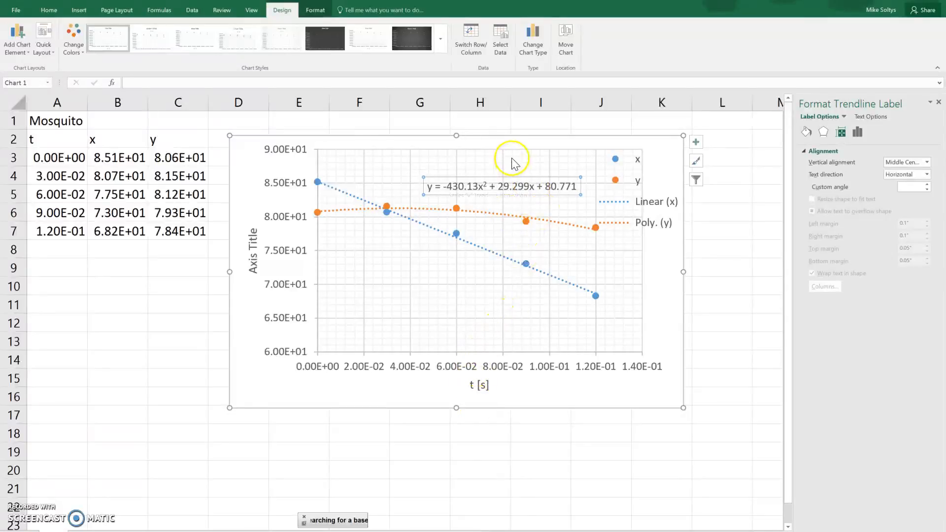
left_click(541, 195)
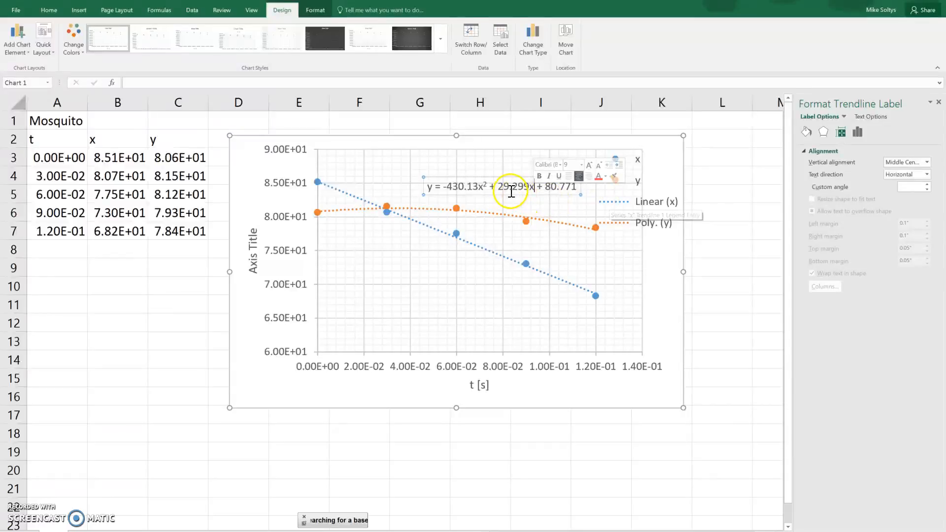
left_click(446, 185)
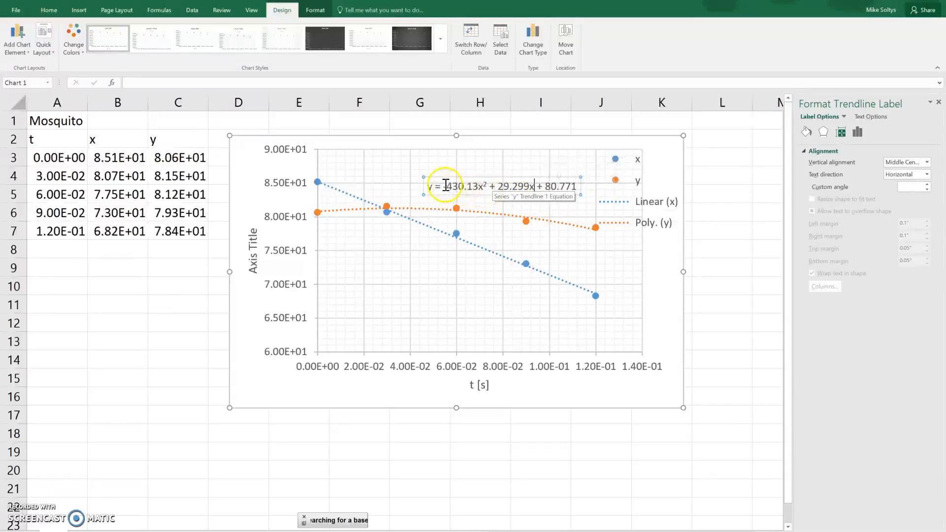
left_click(473, 178)
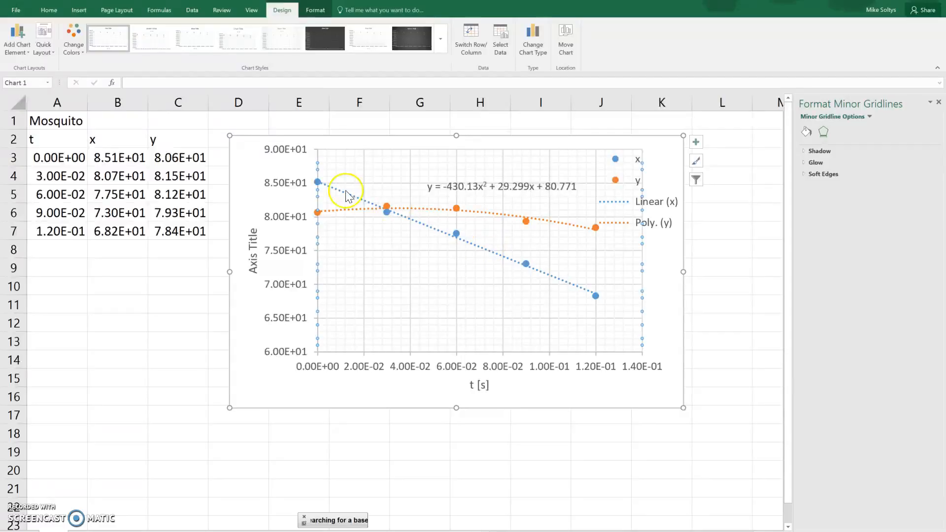
Step: Change the trendline of the x series to a polynomial of order 2
left_click(571, 288)
left_click(562, 279)
left_click(839, 131)
left_click(851, 220)
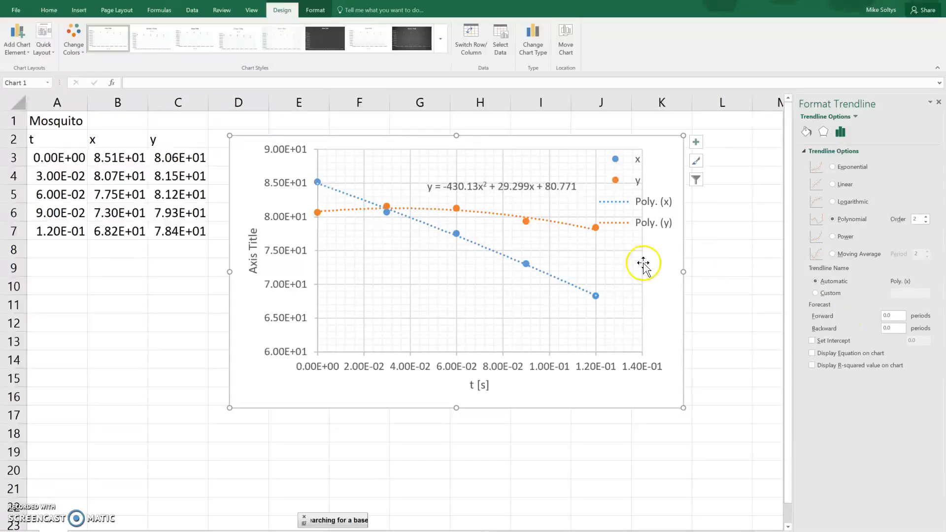
Step: Display the x trendline's equation and R-squared value on the chart, with the label placed below the line
left_click(832, 353)
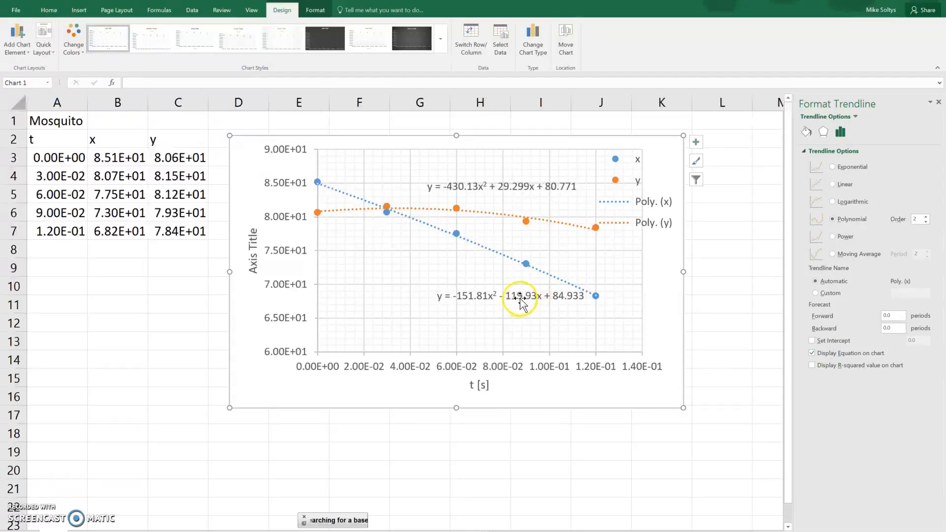
left_click_drag(533, 297, 470, 283)
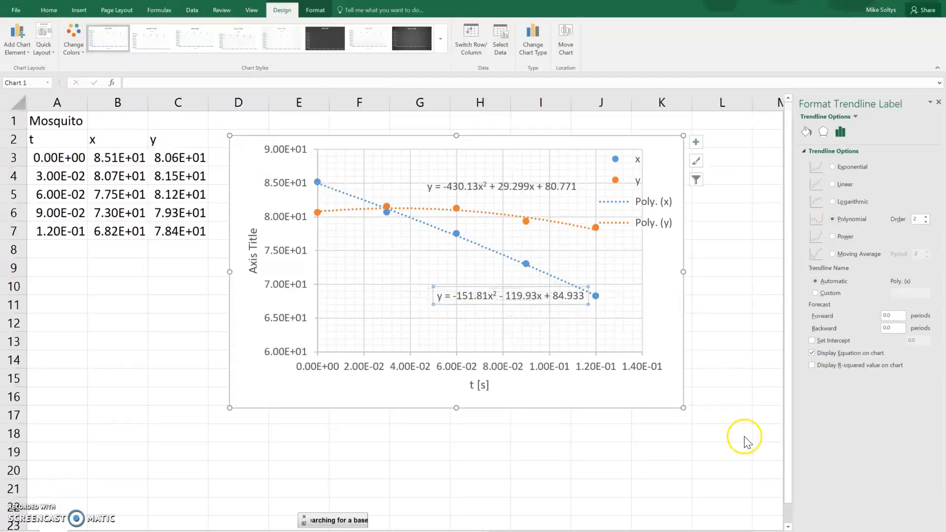
left_click(505, 258)
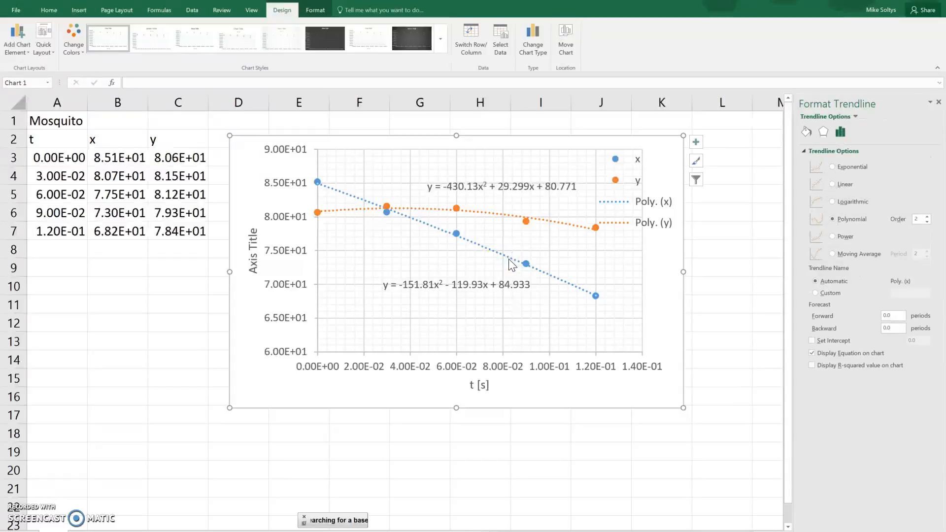
left_click(812, 365)
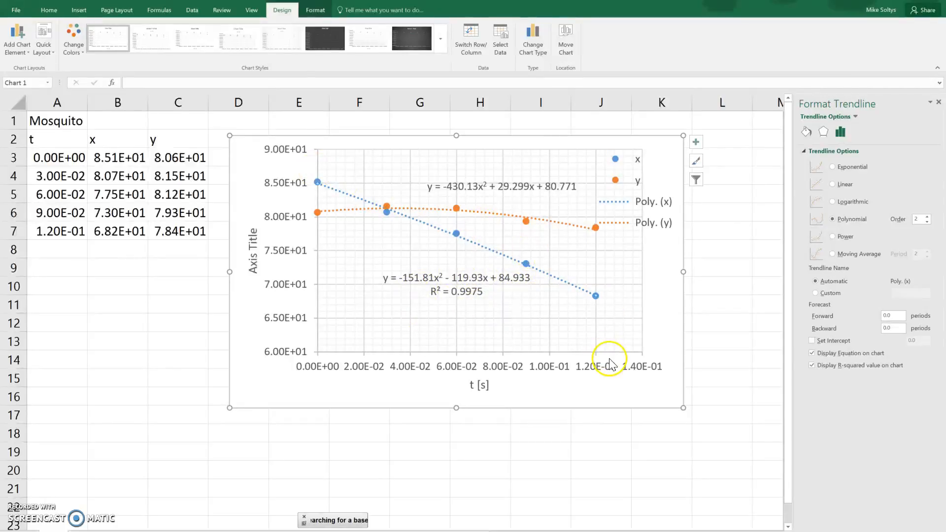
Step: Try a fourth-order polynomial for the x trendline and return it to order 2
left_click(926, 216)
left_click(927, 216)
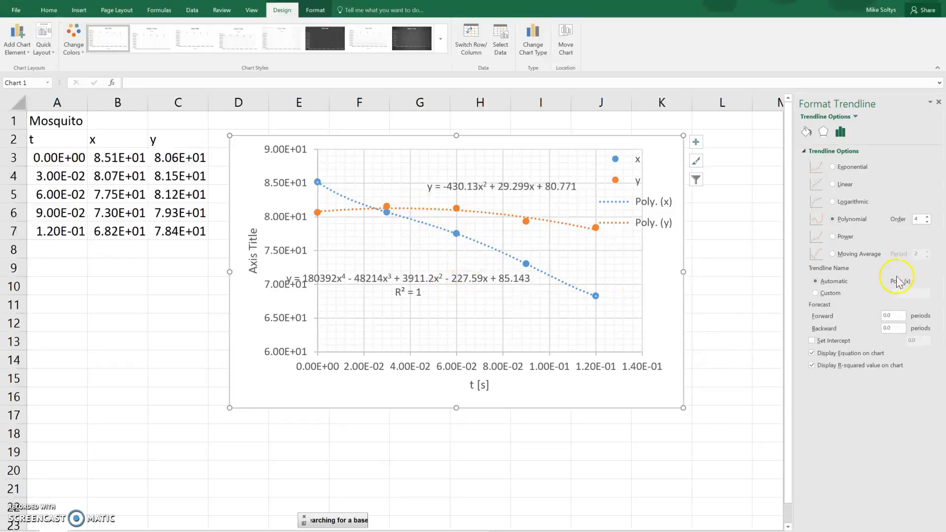
left_click(926, 221)
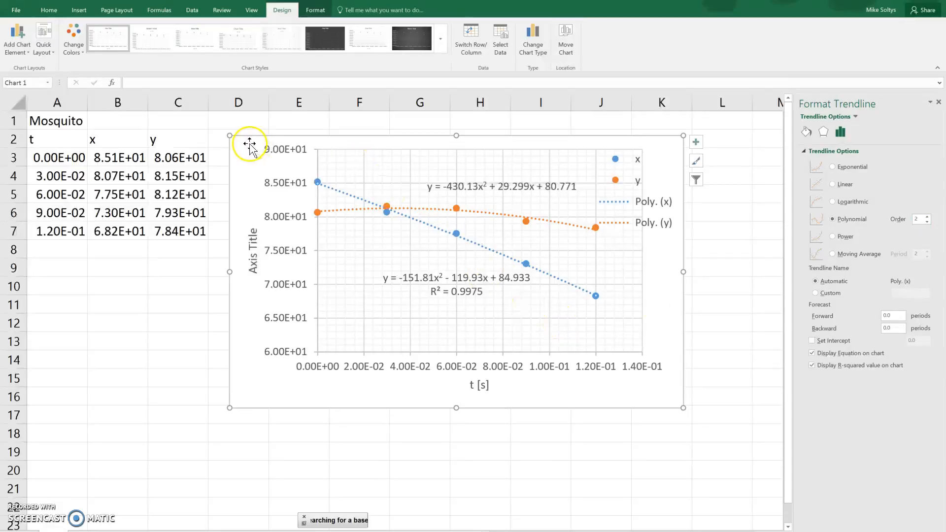
Step: Move the chart right to leave column D clear and enter the heading Vx in cell D2
left_click_drag(250, 144, 312, 141)
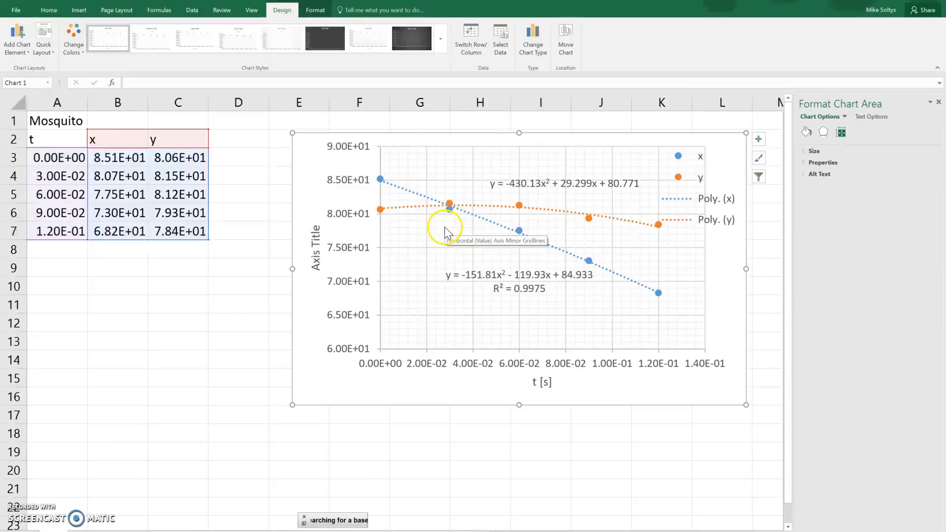
left_click(255, 235)
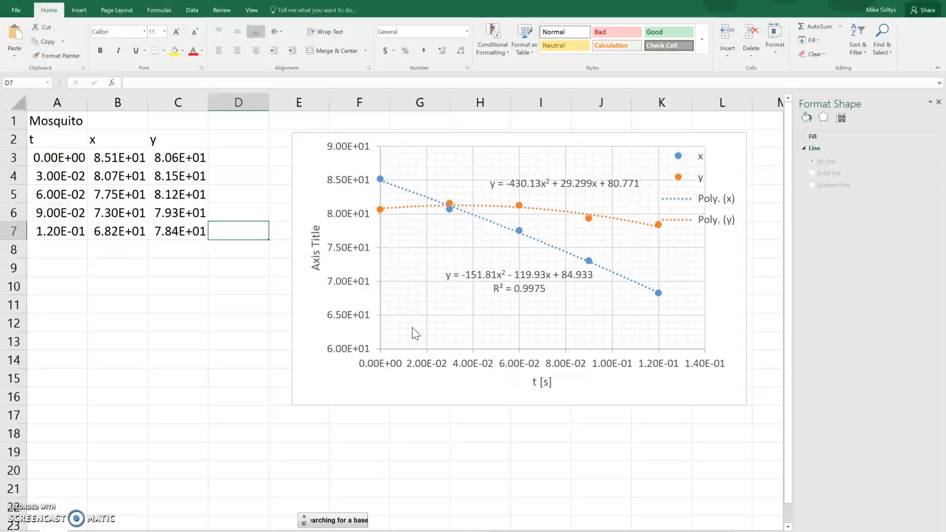
key("Left")
key("Left")
key("Right")
key("Right")
key("Up")
key("Up")
key("Up")
key("Up")
key("Up")
key("Up")
key("Down")
type("V")
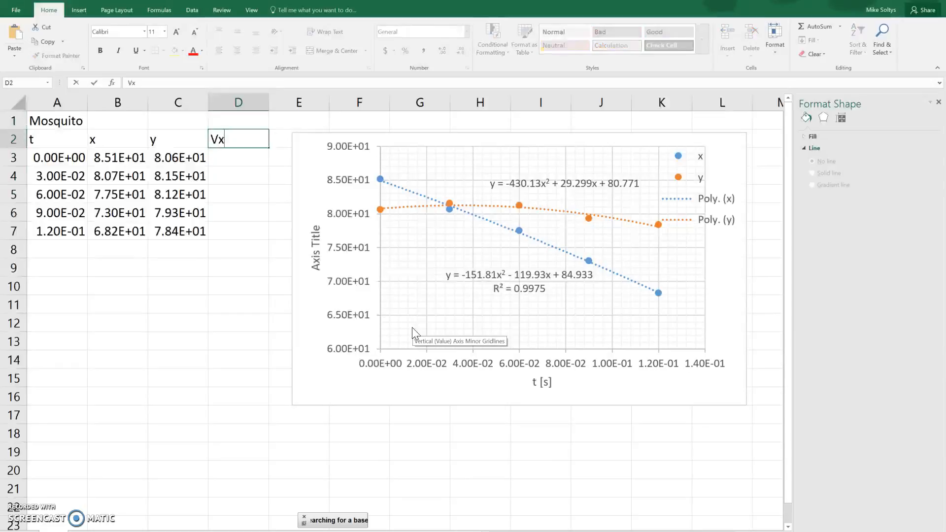
type("x")
key("Return")
Step: Calculate the x velocity at the last time point in cell D7 with the formula =(B7-B6)/(A7-A6)
key("Down")
key("Down")
key("Down")
key("Down")
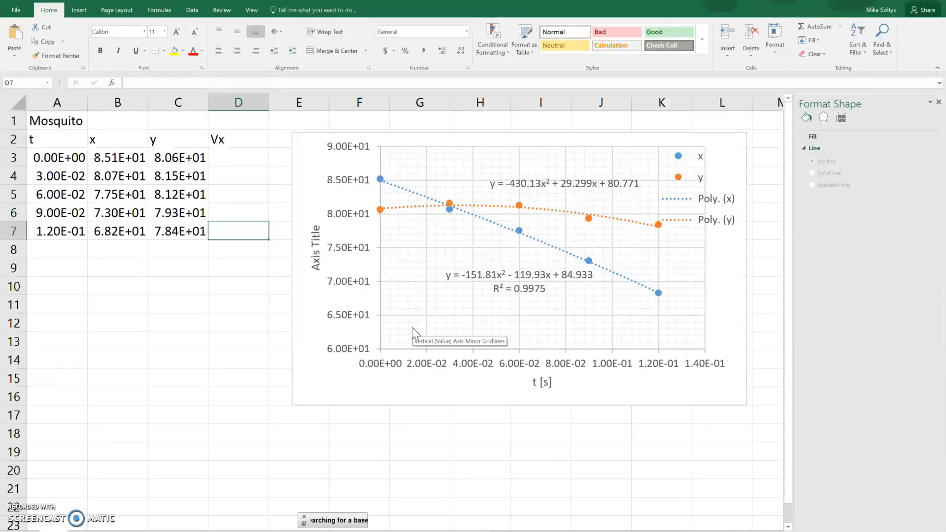
type("=")
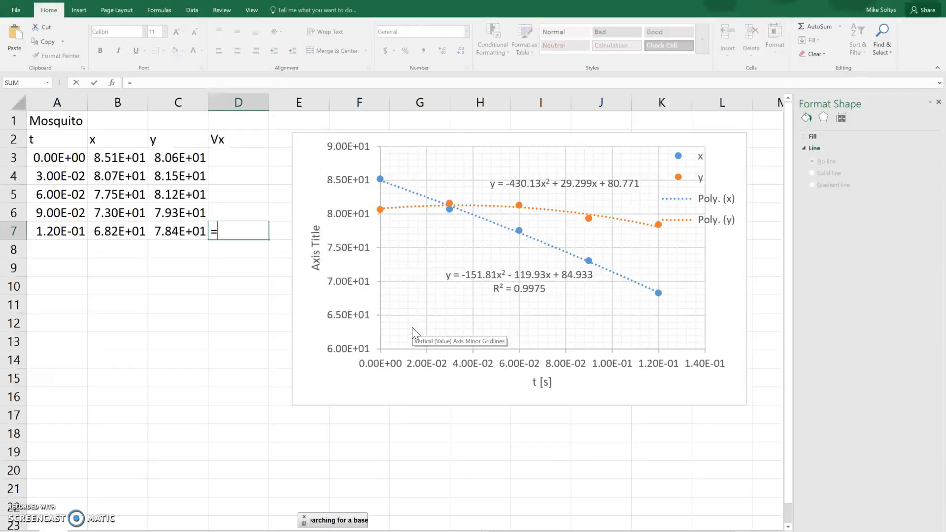
key("Escape")
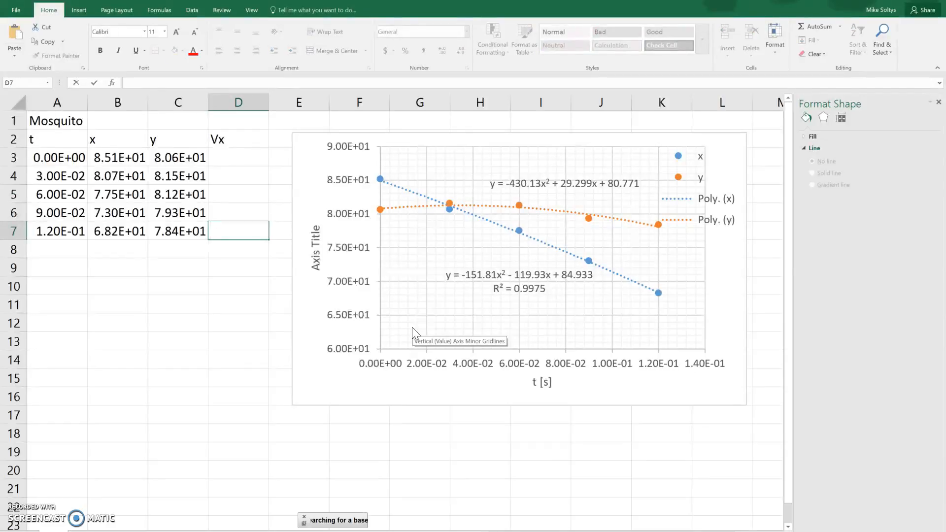
type("=(")
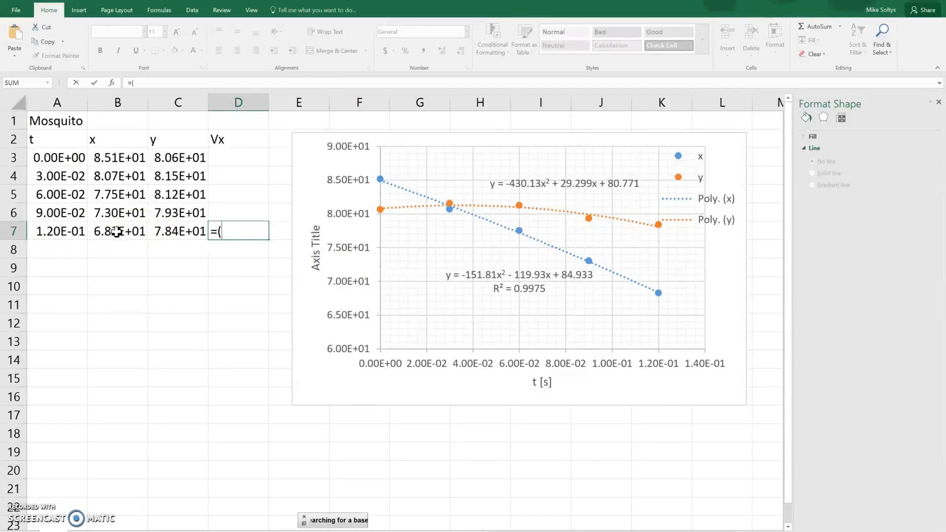
left_click(117, 232)
left_click(116, 214)
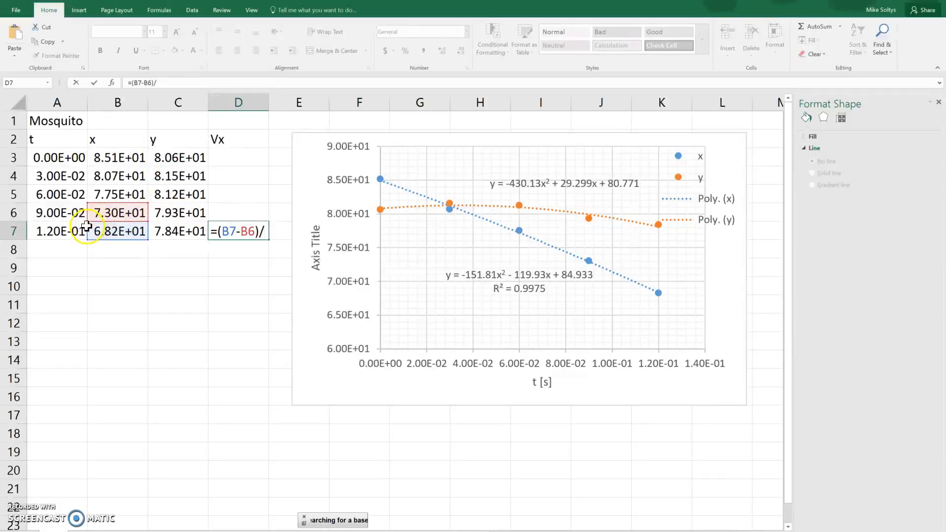
type("(")
left_click(71, 234)
type("-")
left_click(64, 213)
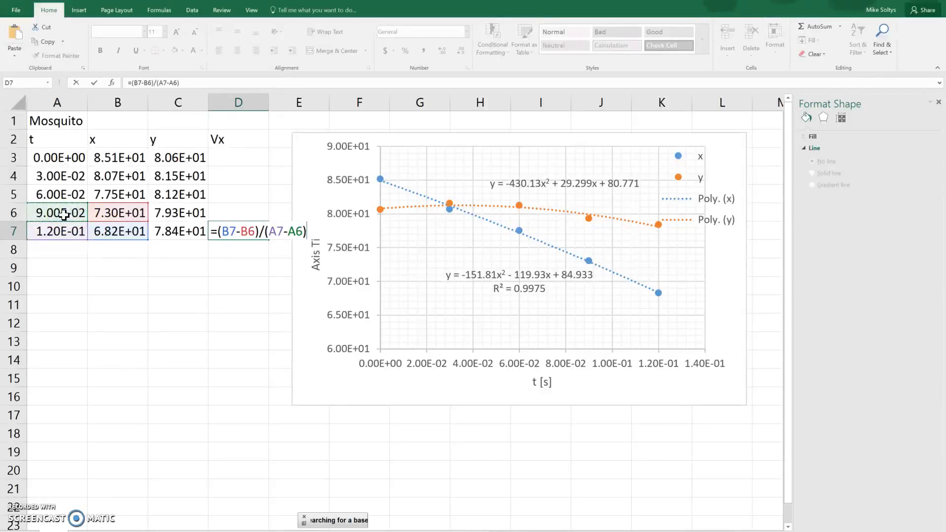
type(")")
key("Return")
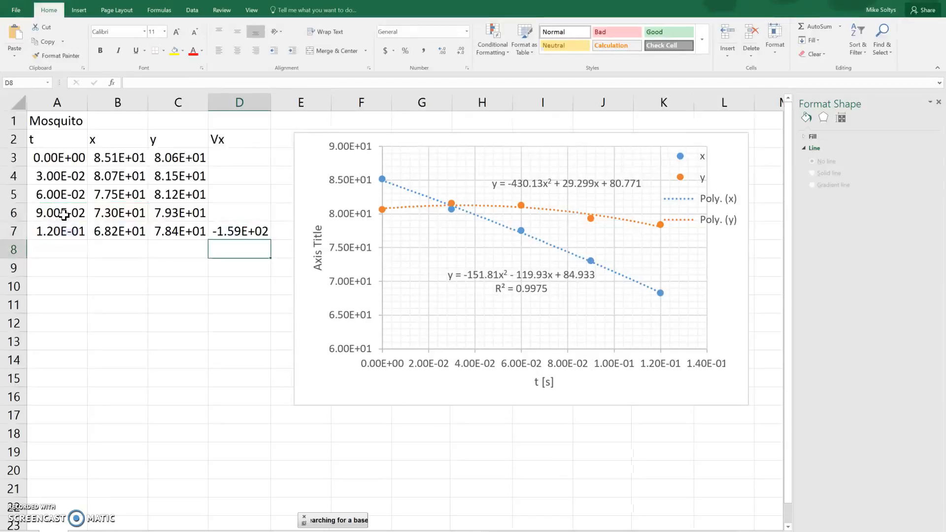
Step: Fill the velocity formula from D7 upward through cell D4
key("Up")
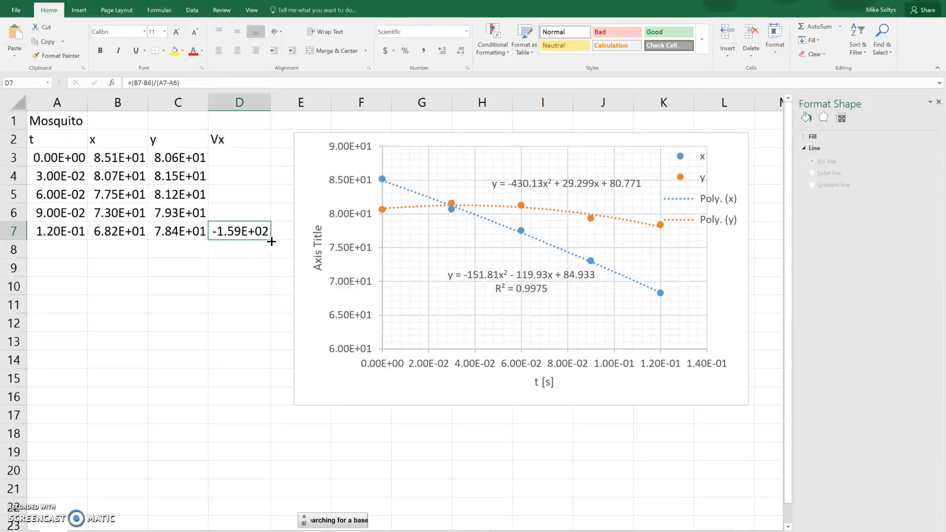
left_click_drag(272, 240, 264, 172)
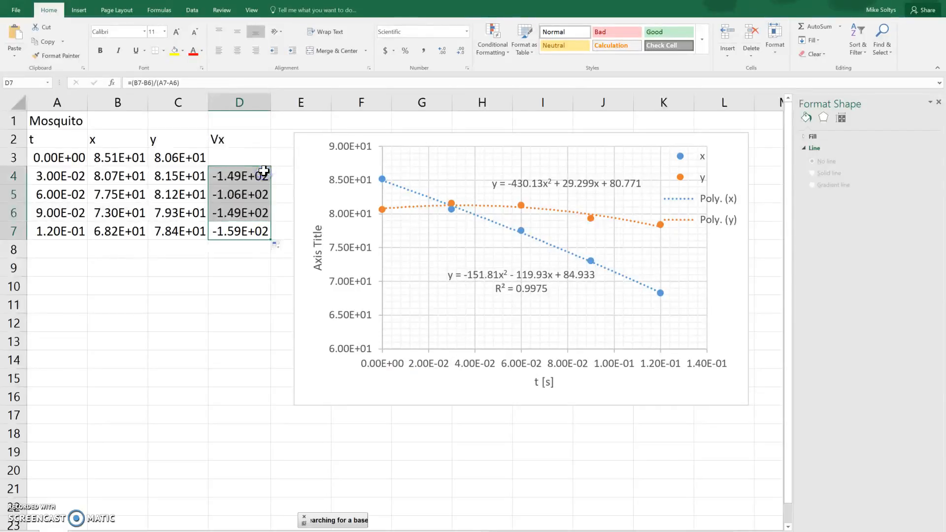
Step: Check the cell references in the copied Vx formulas in D4, D5 and D6
left_click(241, 171)
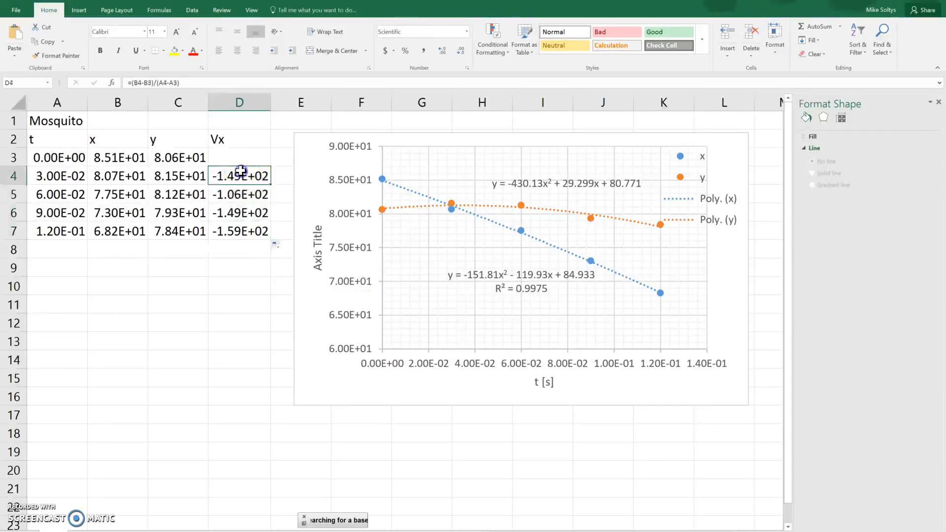
left_click(154, 82)
left_click(254, 197)
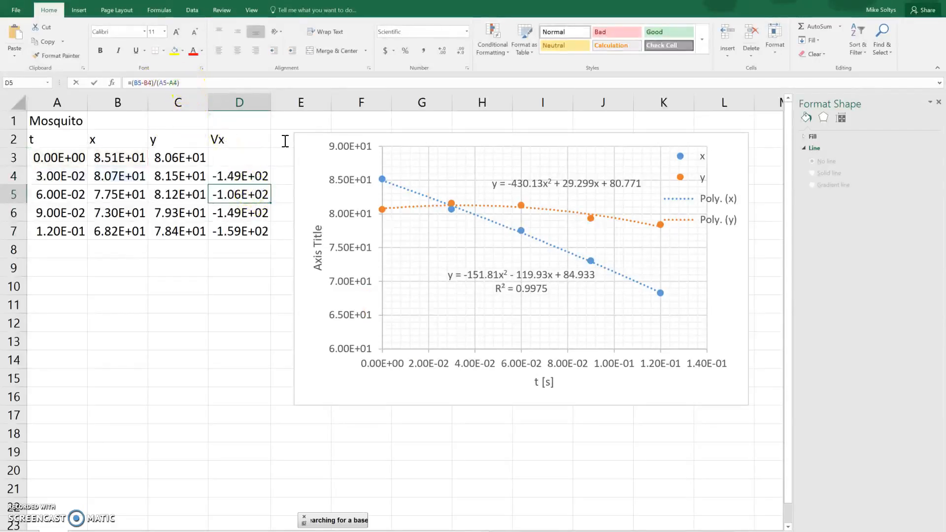
key("F2")
left_click(240, 211)
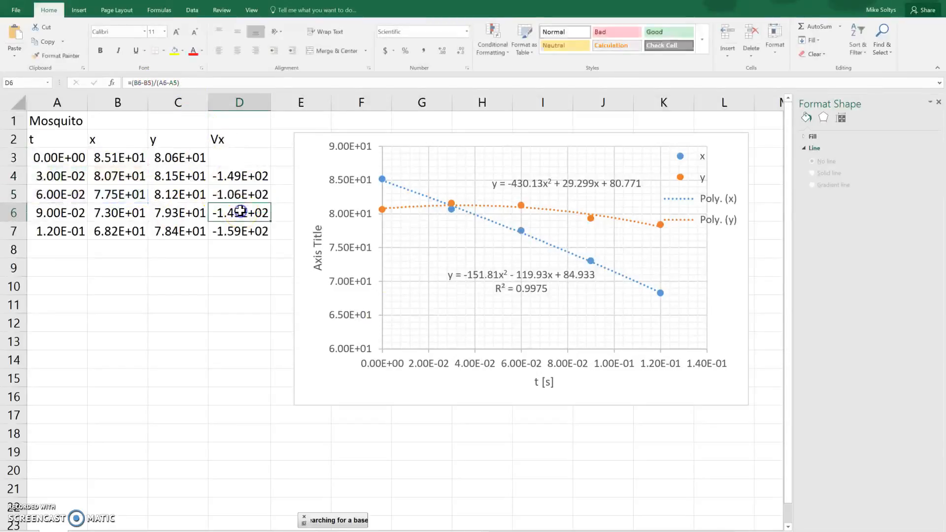
left_click(186, 83)
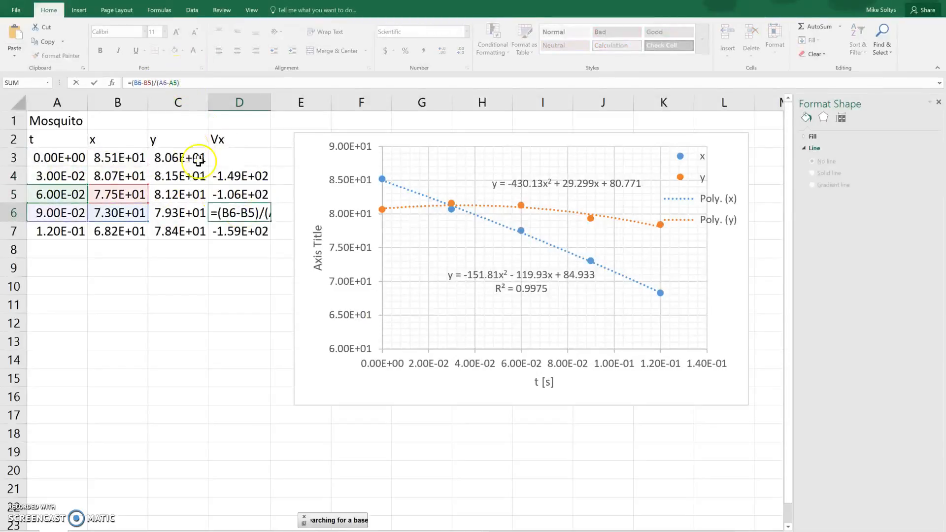
Step: Try extending the Vx formula up into cell D3 and clear that cell again
left_click(261, 180)
left_click_drag(270, 184, 262, 156)
left_click(254, 158)
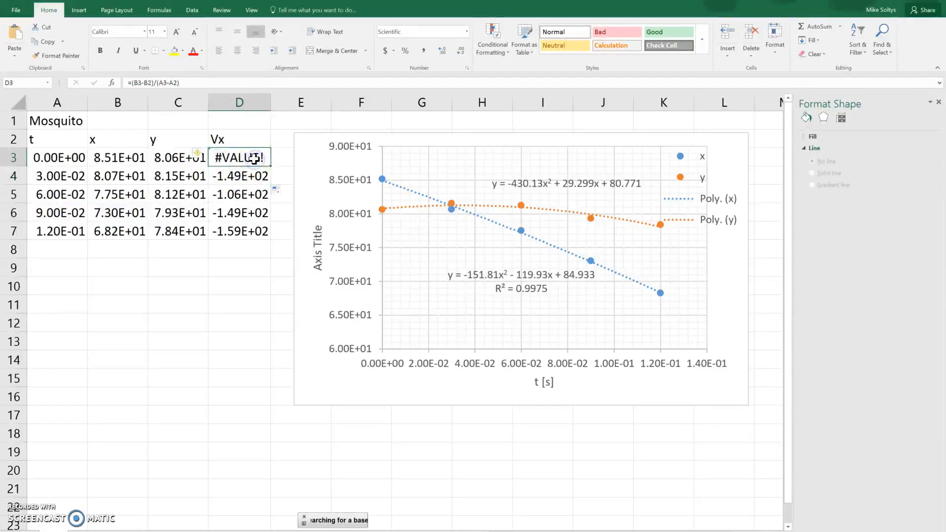
left_click(163, 82)
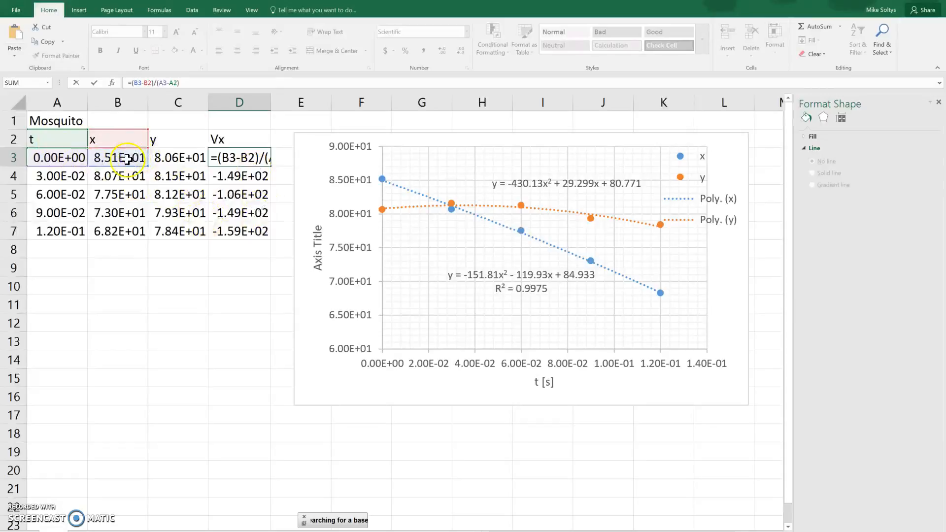
left_click(254, 120)
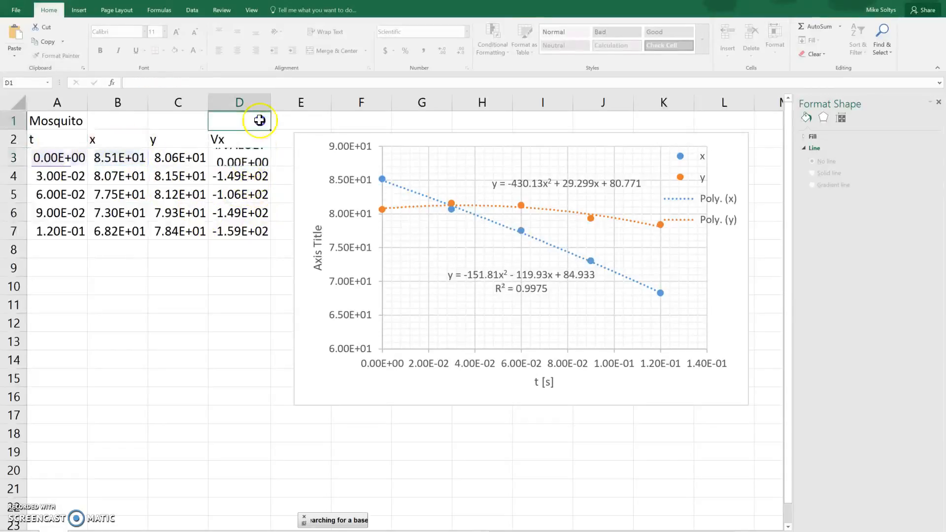
left_click(241, 155)
key("Delete")
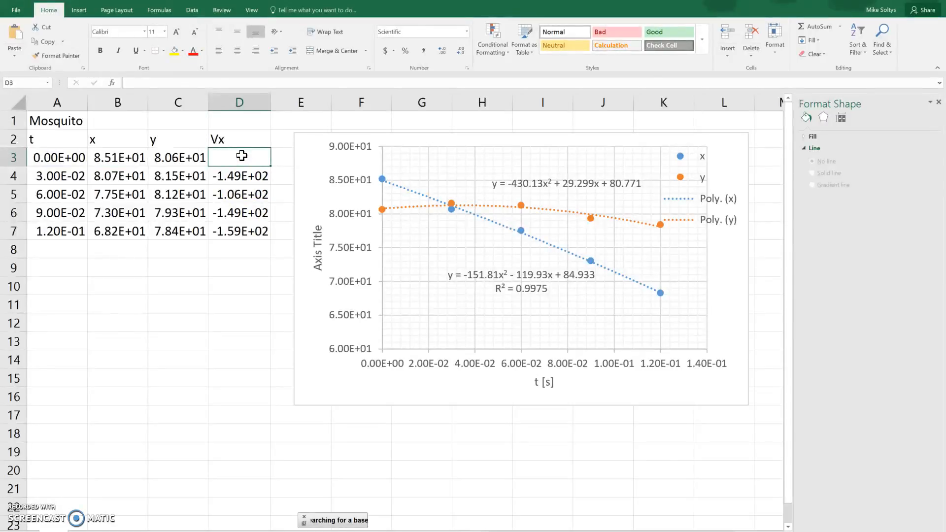
Step: Average the Vx values in cell D8 with the formula =average(D4:D7)
key("Down")
key("Down")
key("Down")
key("Down")
key("Down")
key("Down")
key("Down")
key("Down")
key("Down")
key("Left")
key("Left")
key("Up")
key("Up")
key("Up")
key("Up")
key("Right")
key("Right")
type("=")
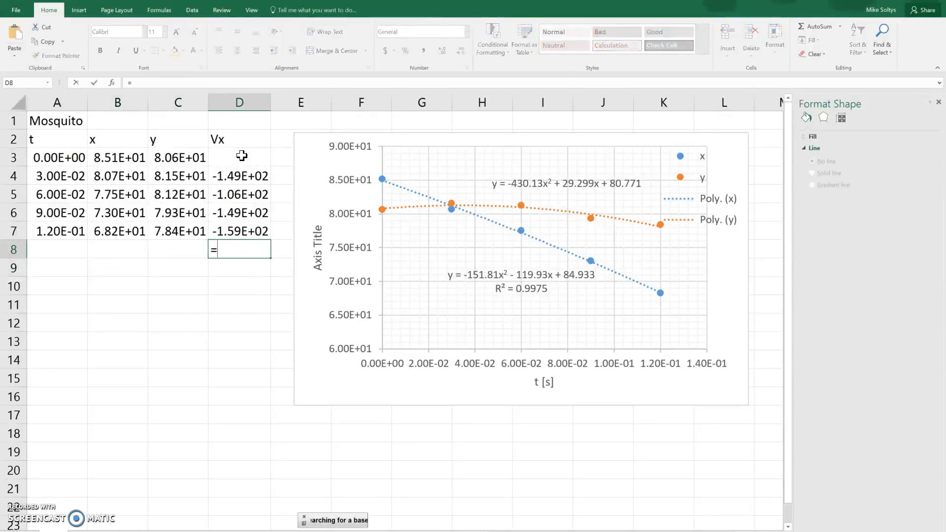
type("ave")
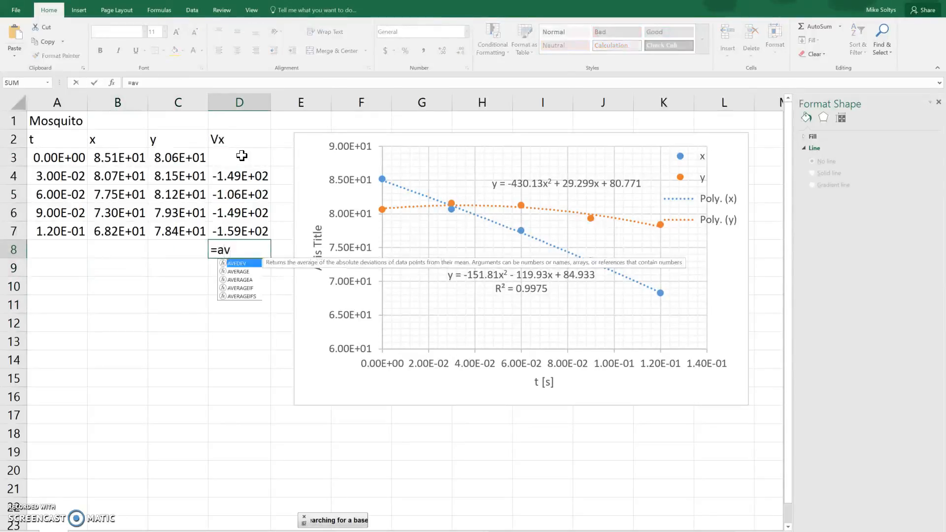
left_click(241, 272)
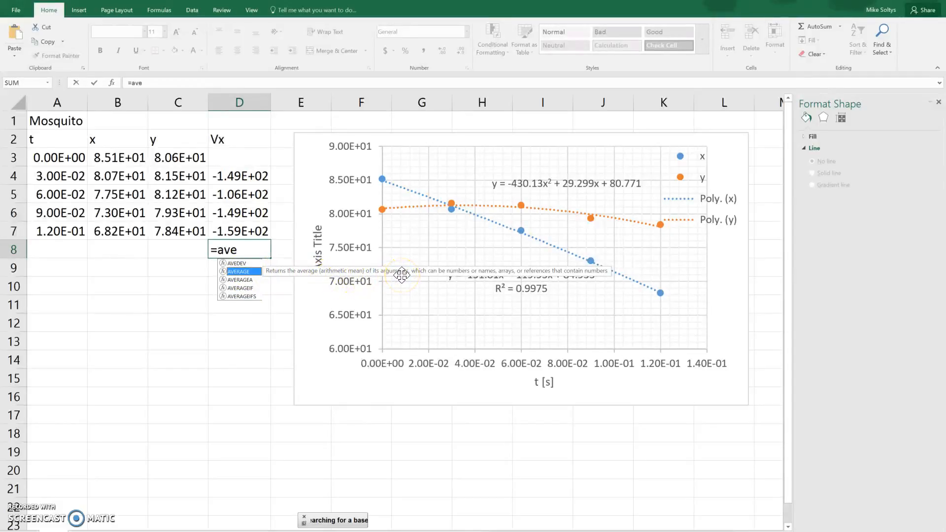
left_click(240, 272)
type("rage")
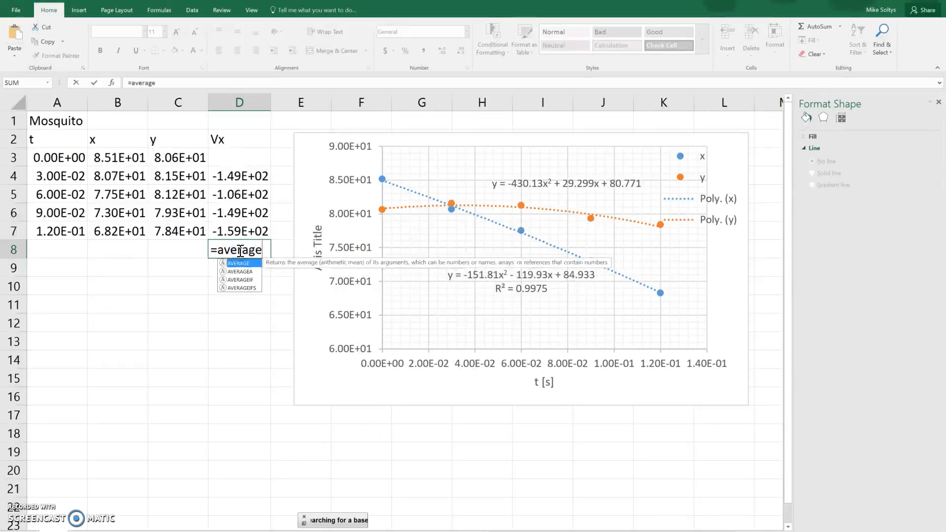
type("(")
left_click(233, 230)
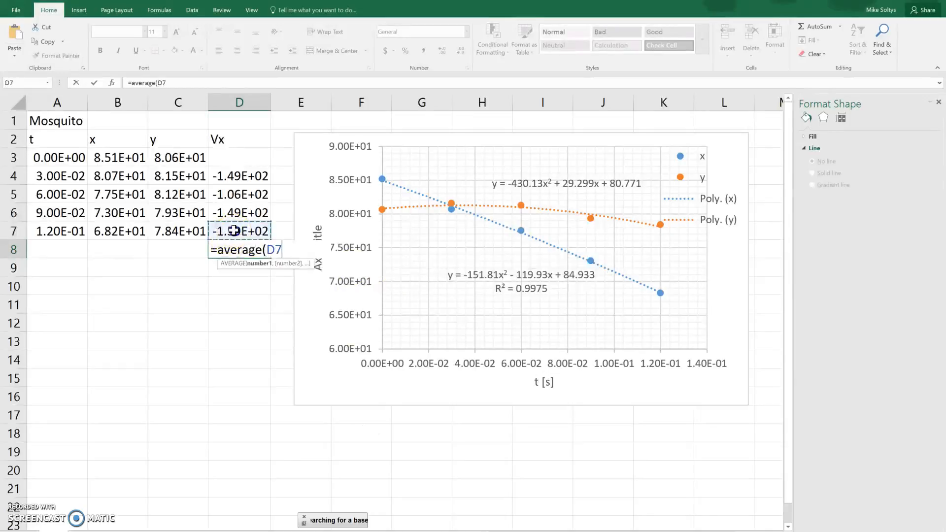
left_click_drag(233, 230, 246, 169)
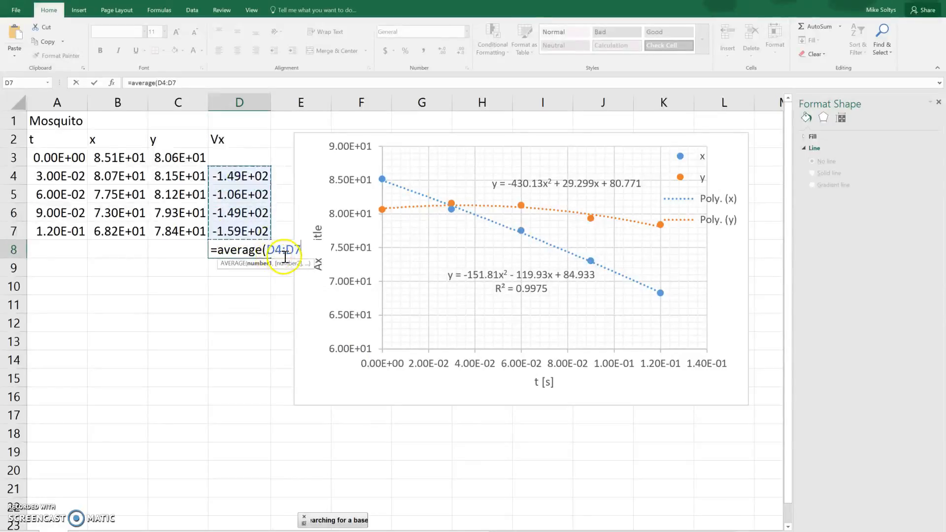
type(")")
key("Return")
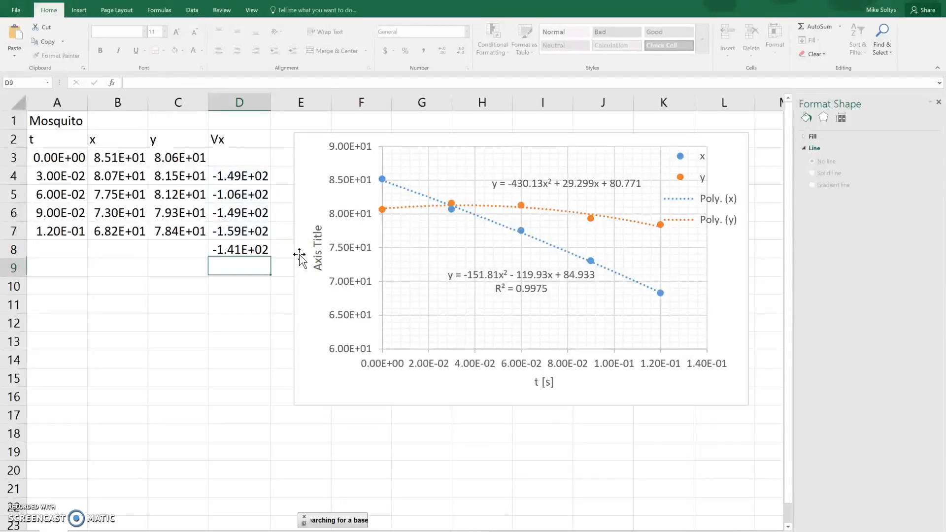